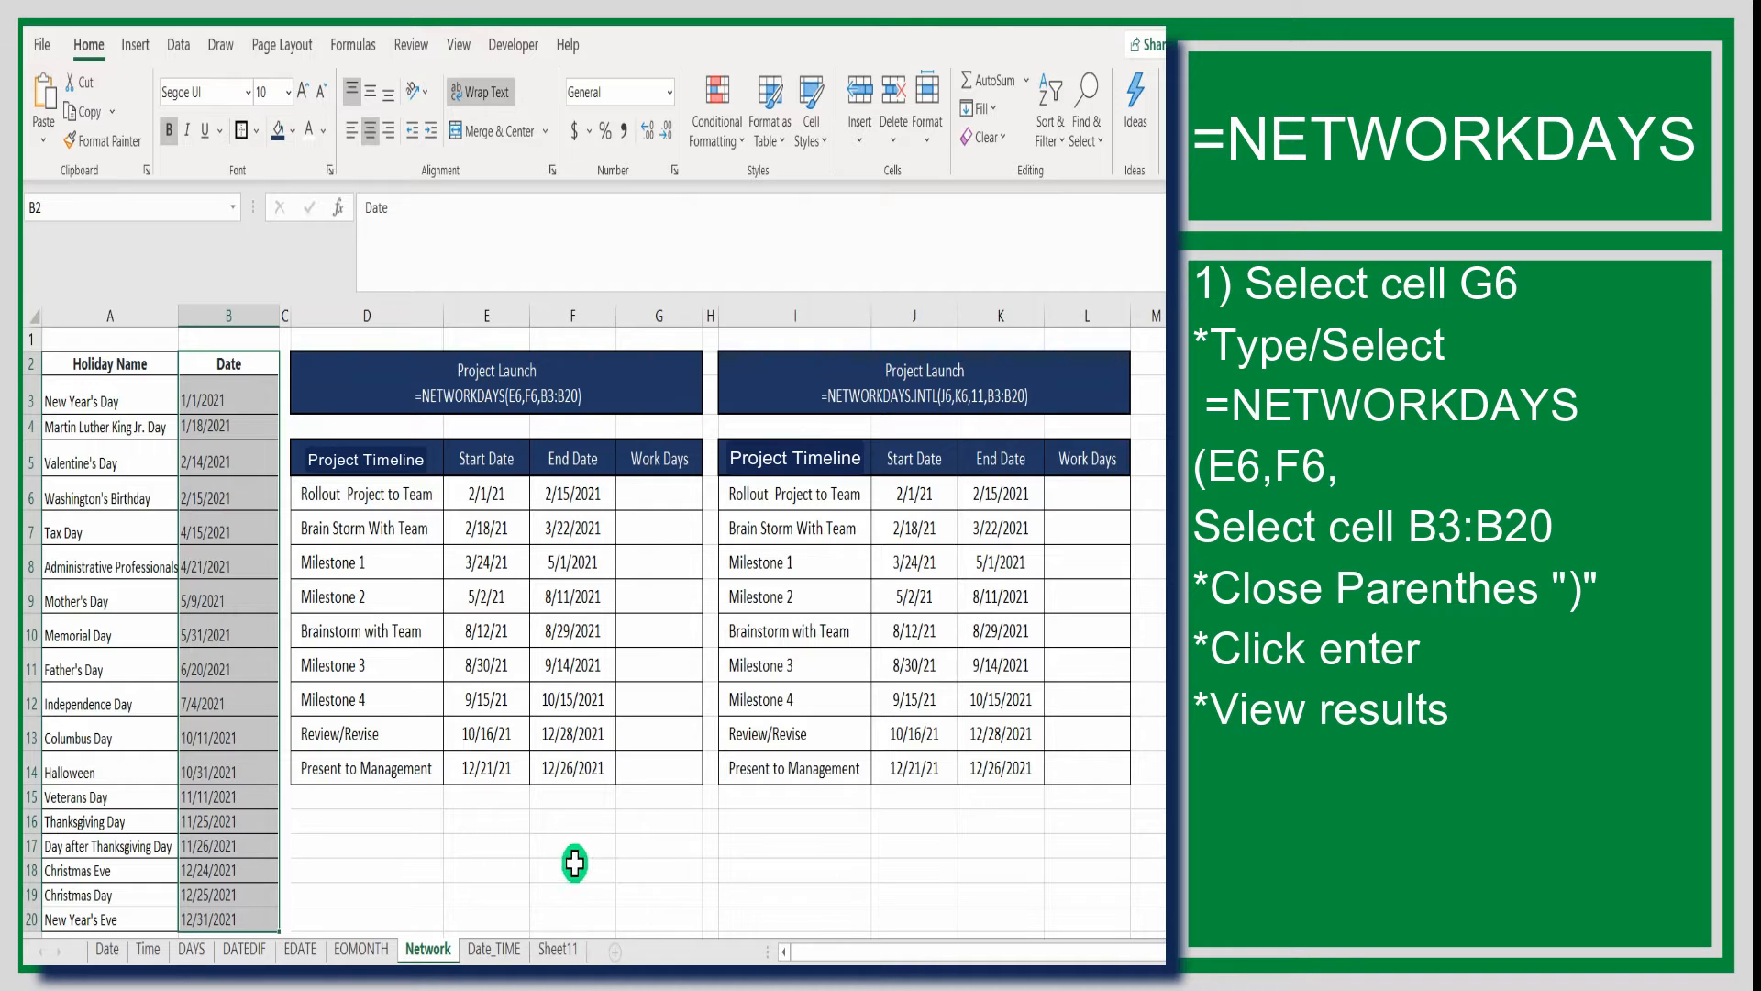
Begin a NETWORKDAYS formula in cell G6 with E6 as the start date and F6 as the end date
{"action": "double_click", "coordinate": [646, 845]}
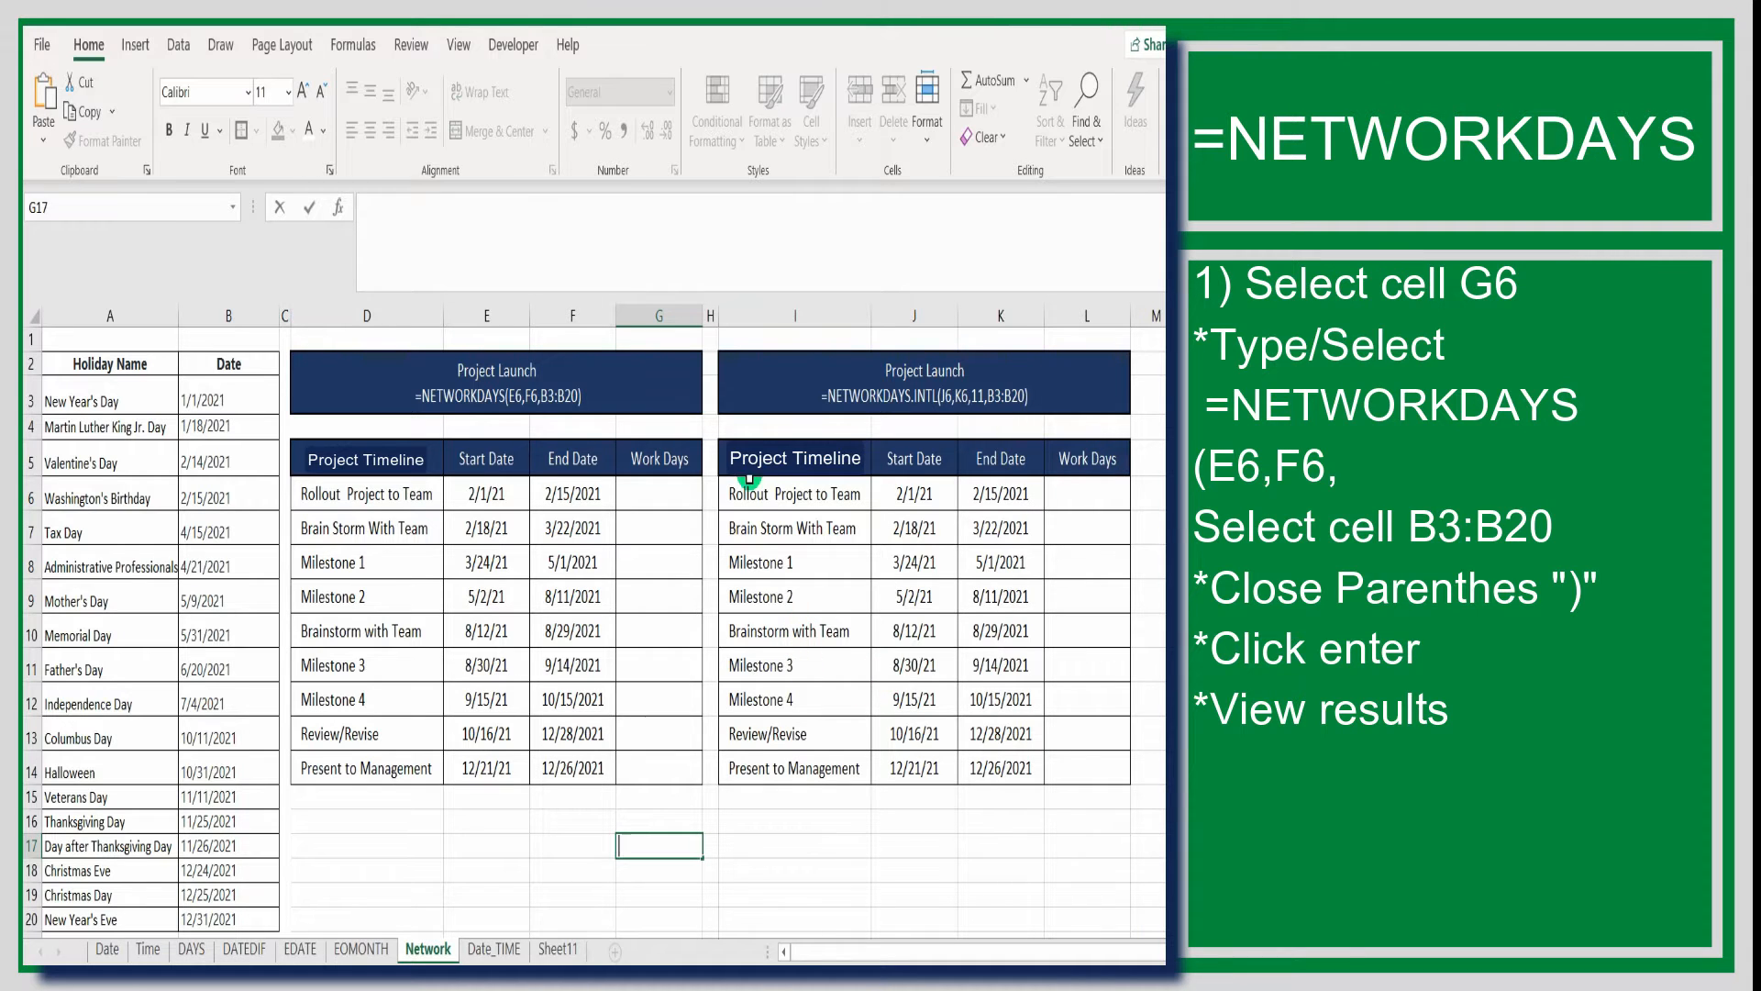
{"action": "left_click", "coordinate": [683, 496]}
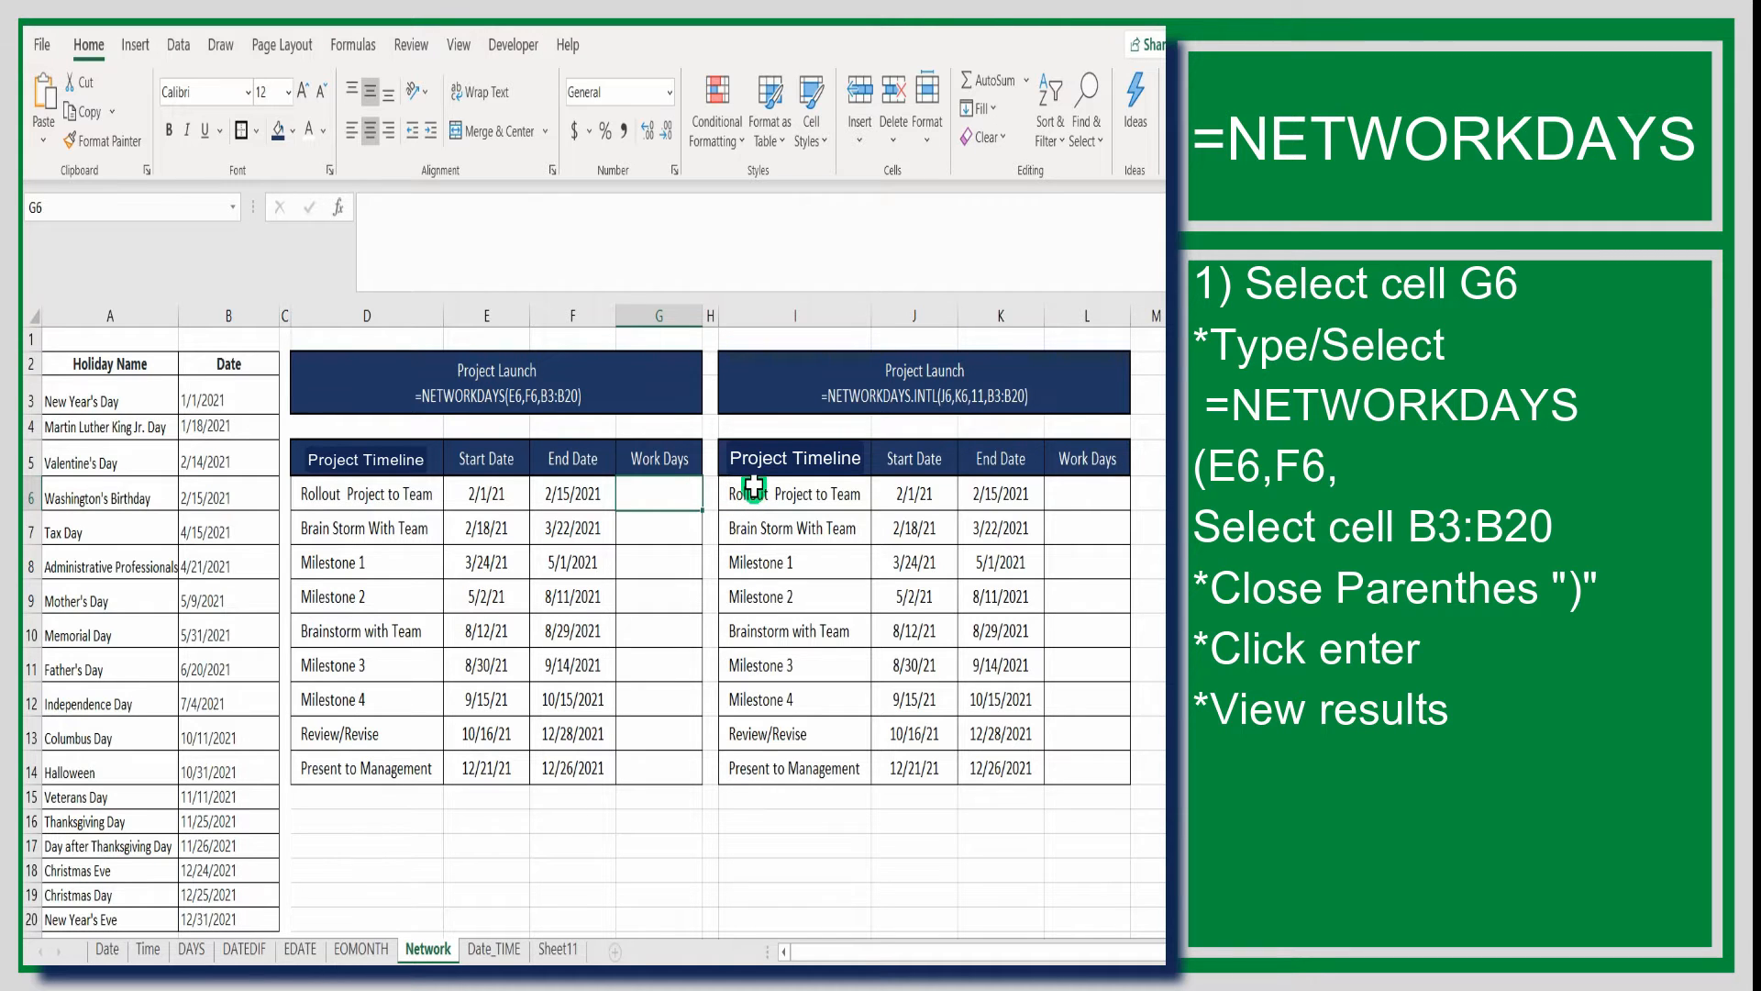
{"action": "key", "text": "F2"}
{"action": "type", "text": "="}
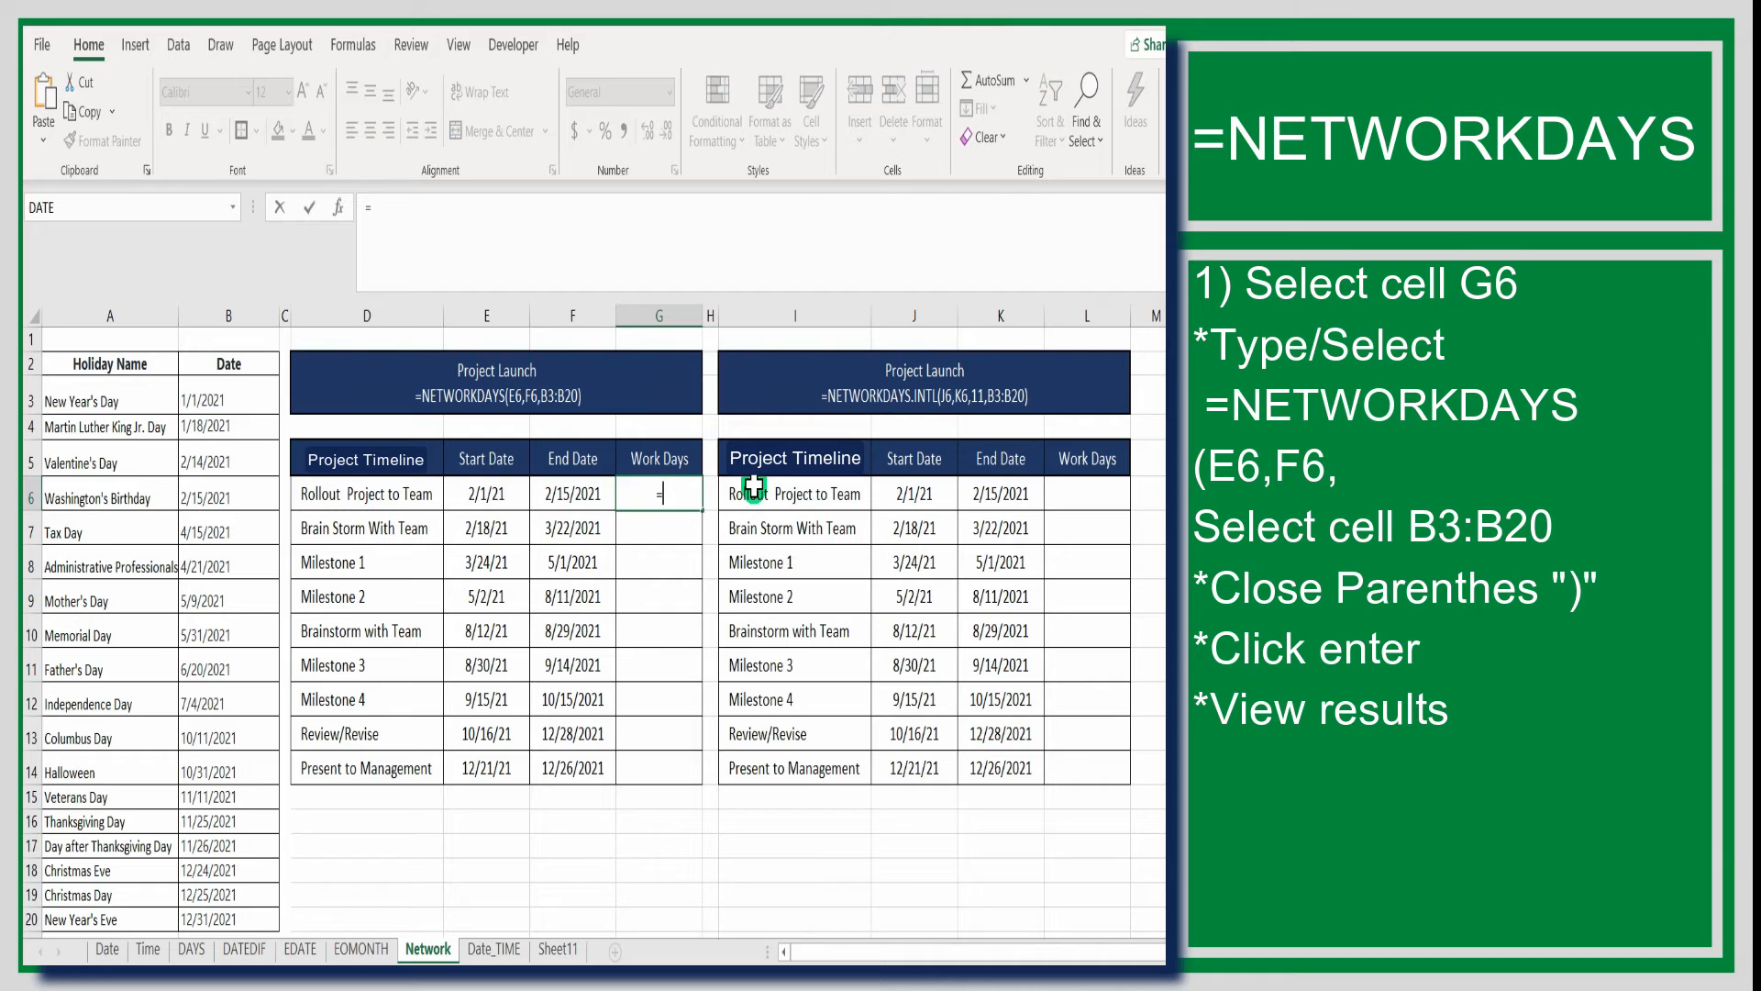
{"action": "type", "text": "netw"}
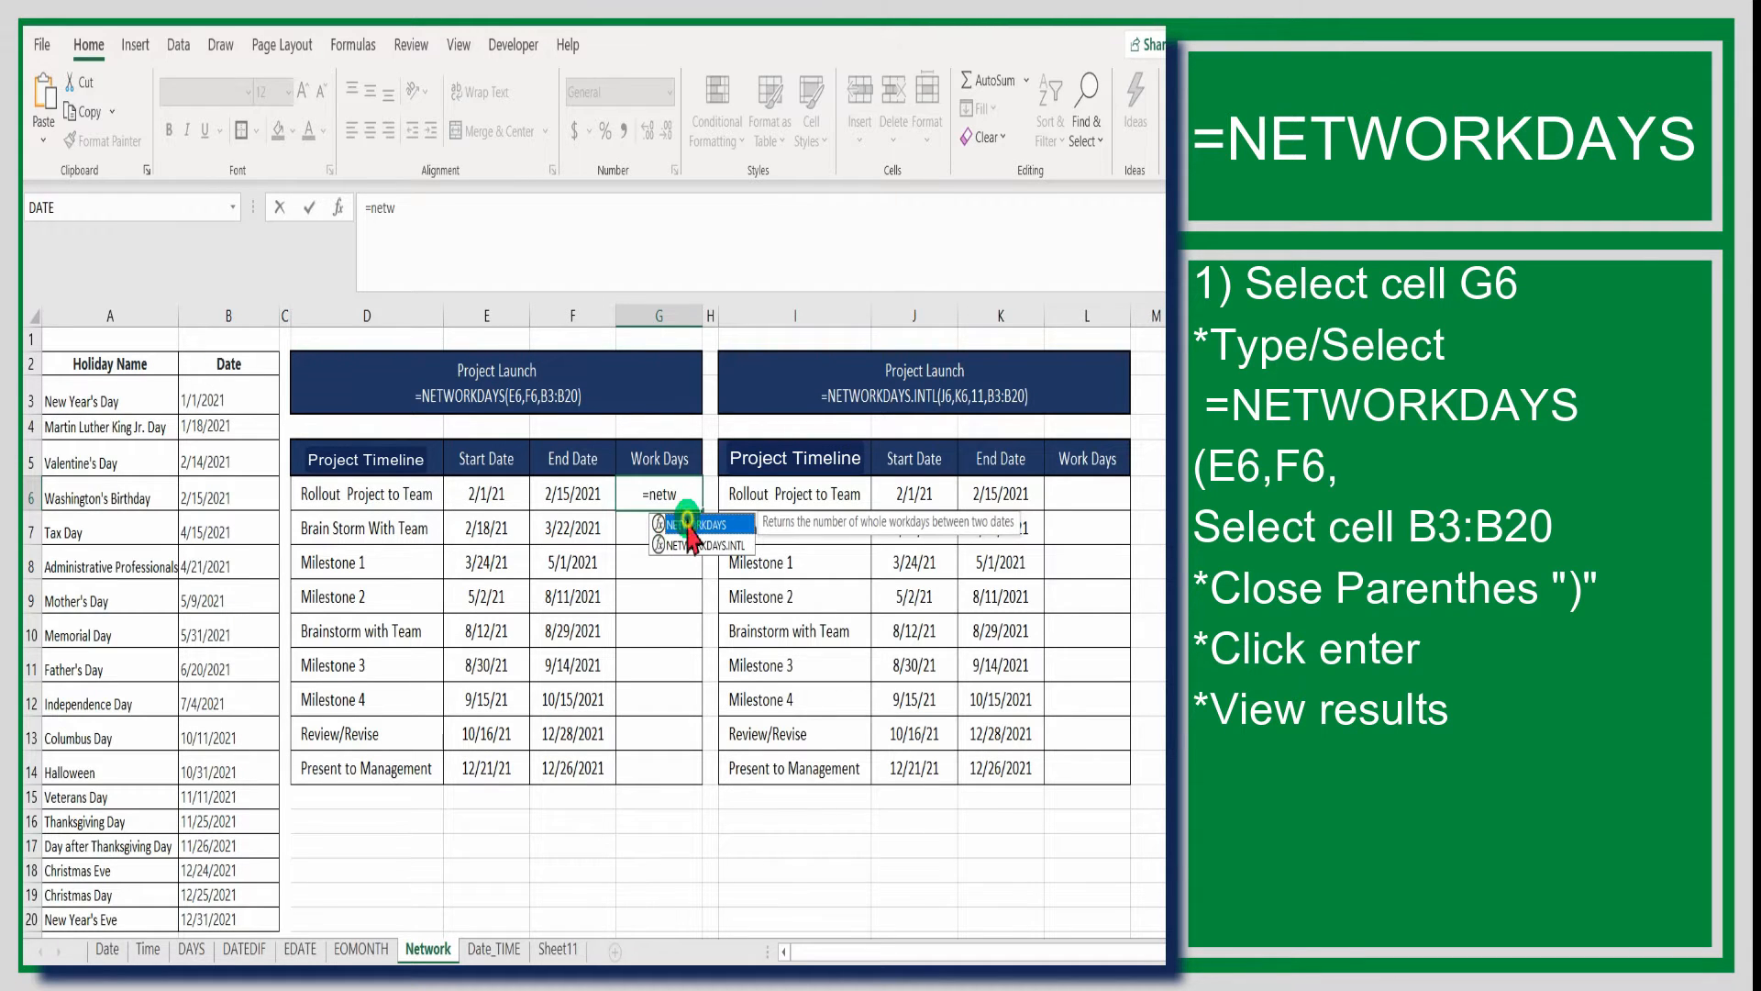
{"action": "double_click", "coordinate": [688, 524]}
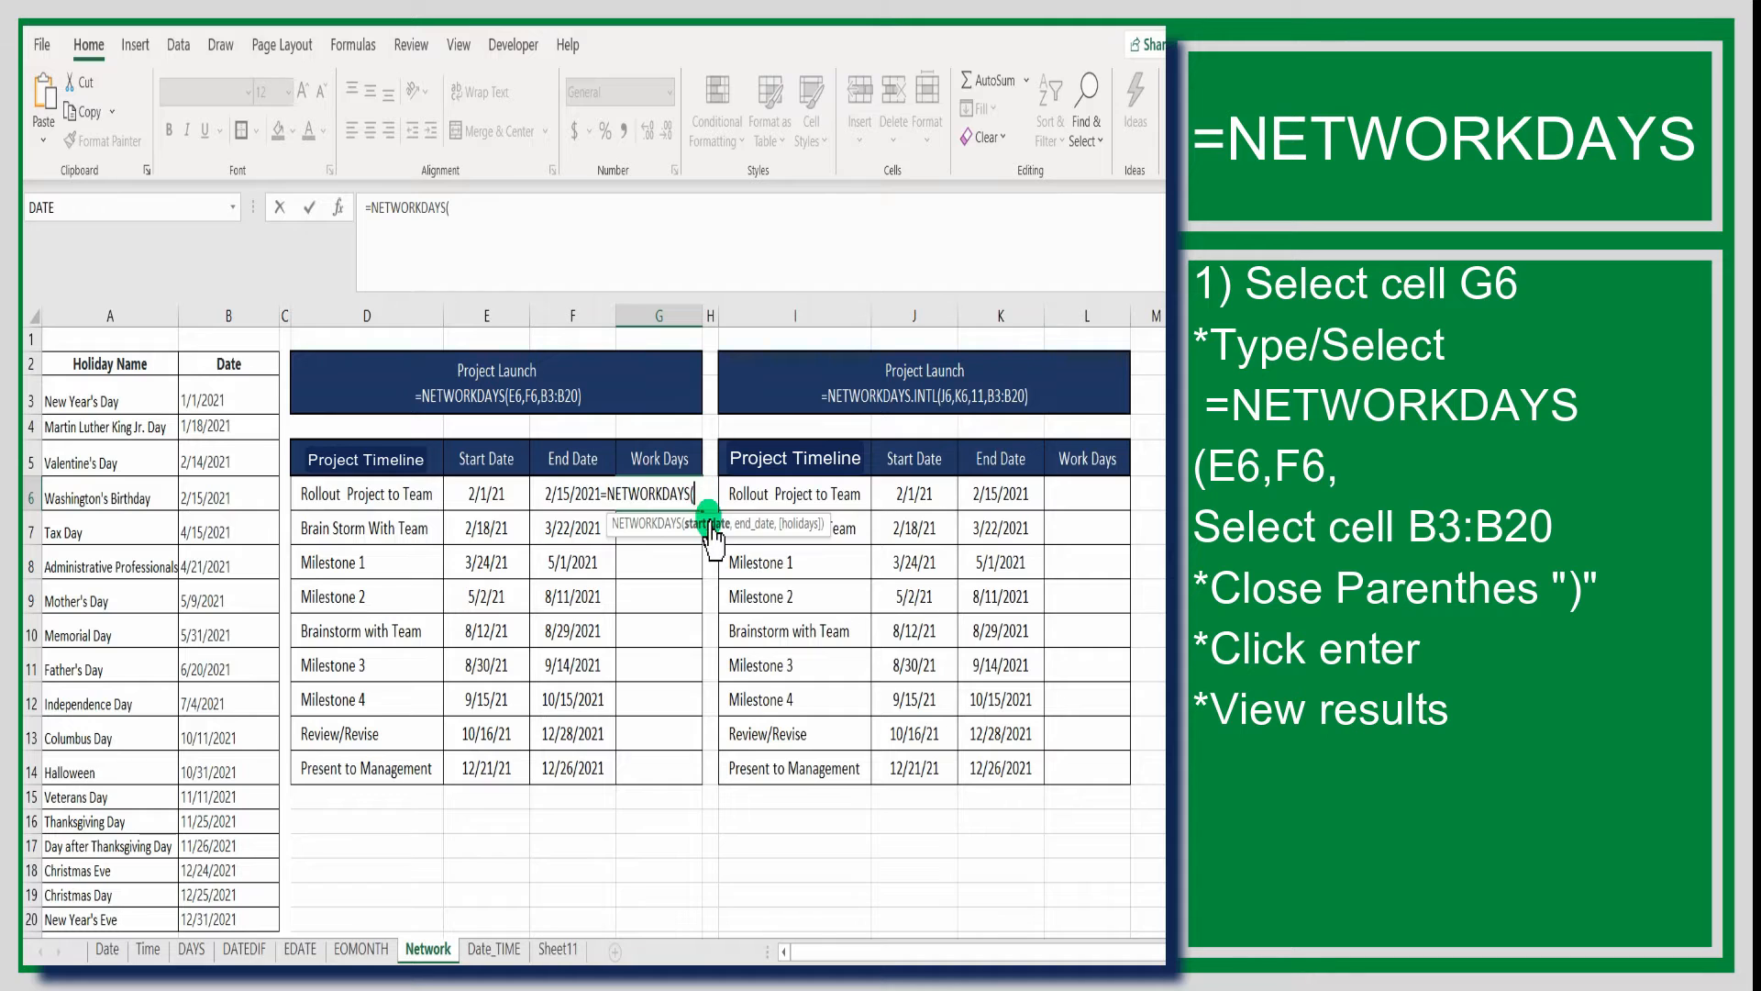
{"action": "left_click", "coordinate": [508, 500]}
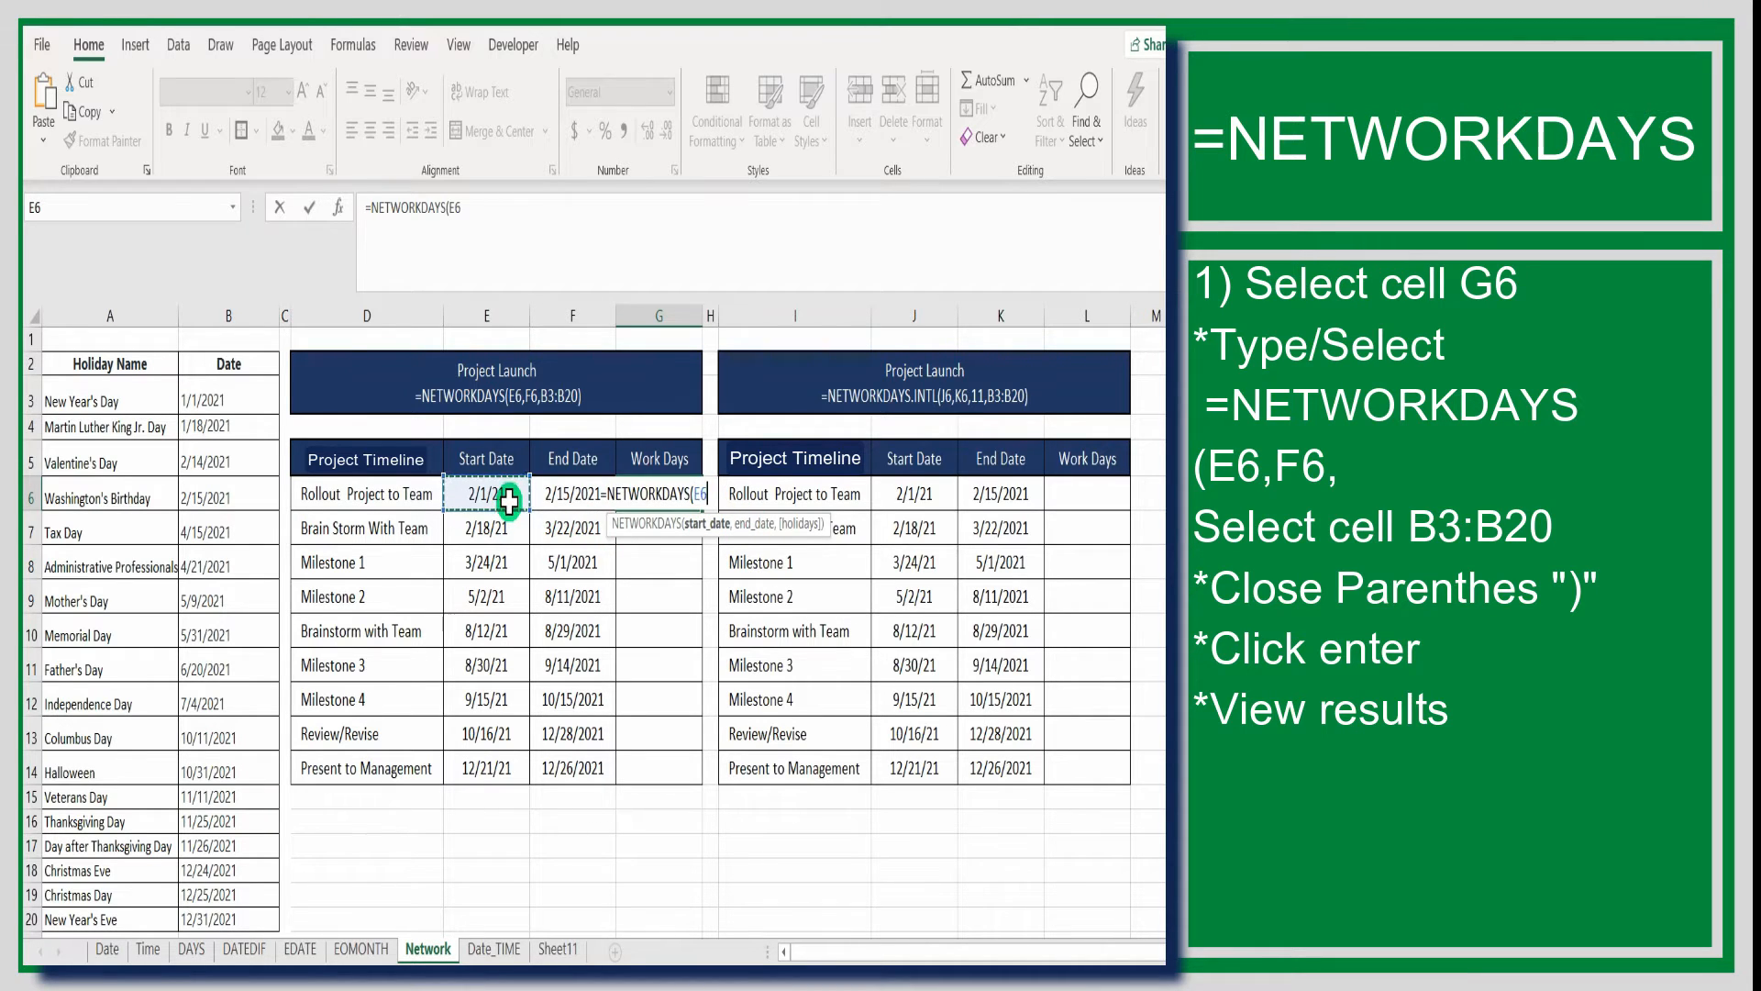
{"action": "type", "text": ","}
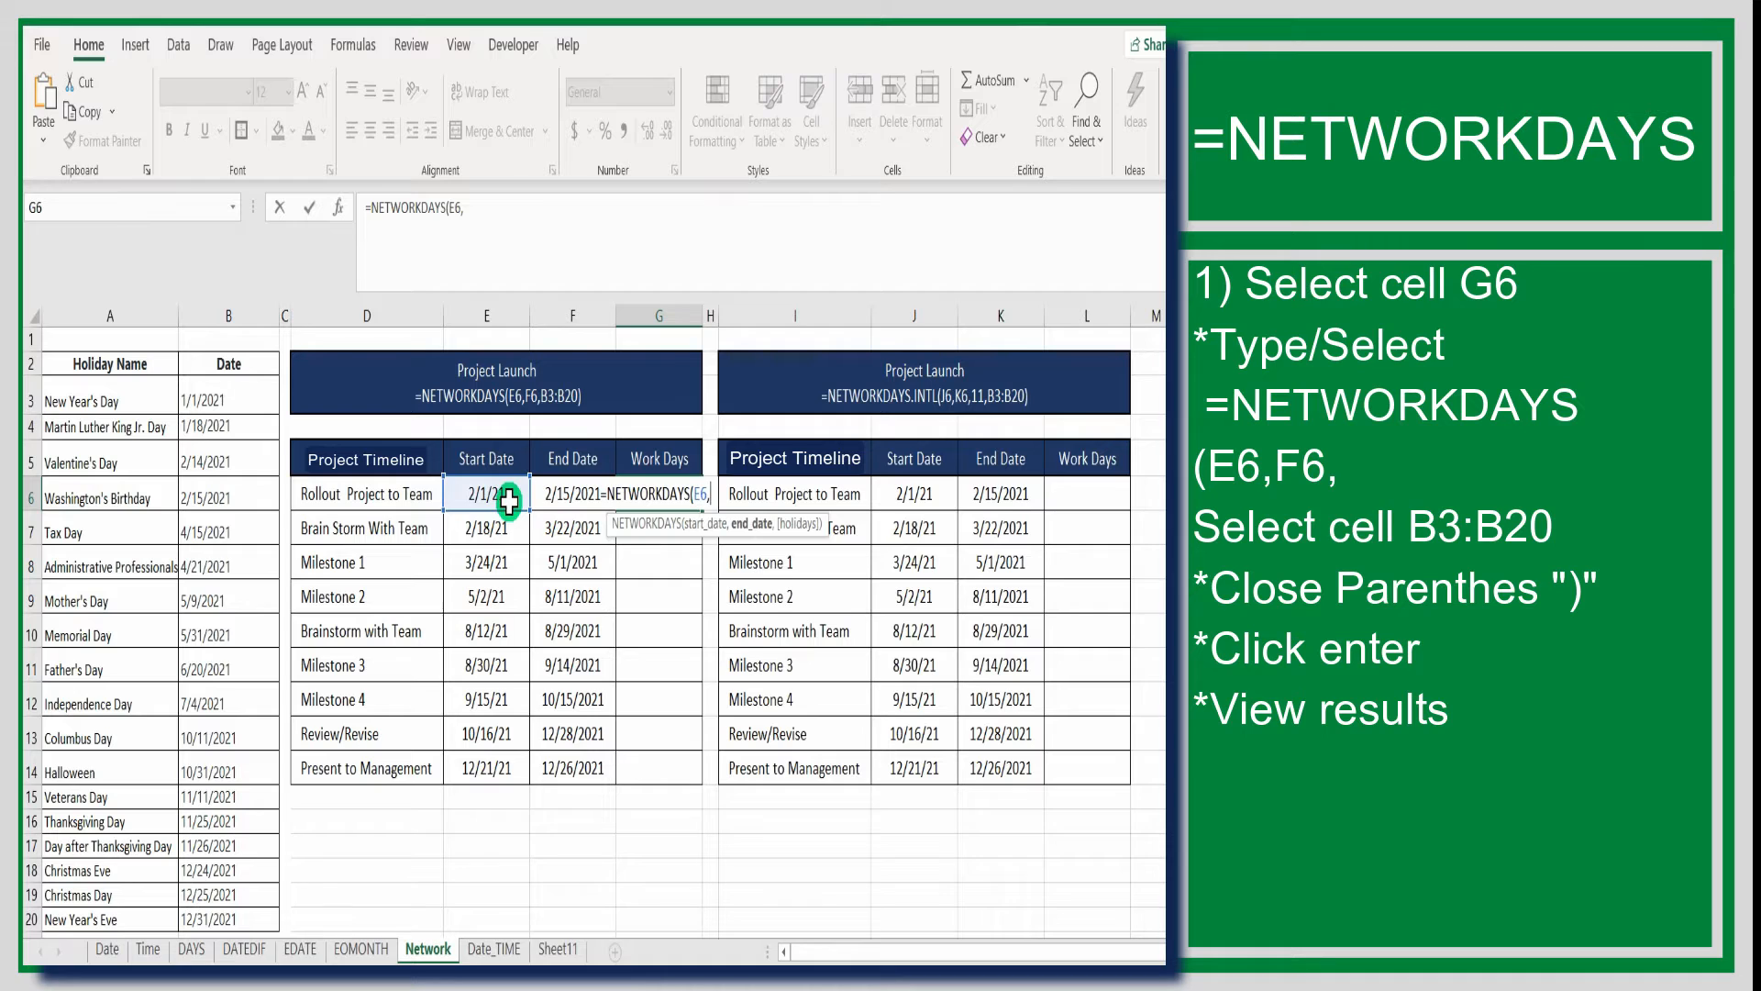
{"action": "left_click", "coordinate": [563, 486]}
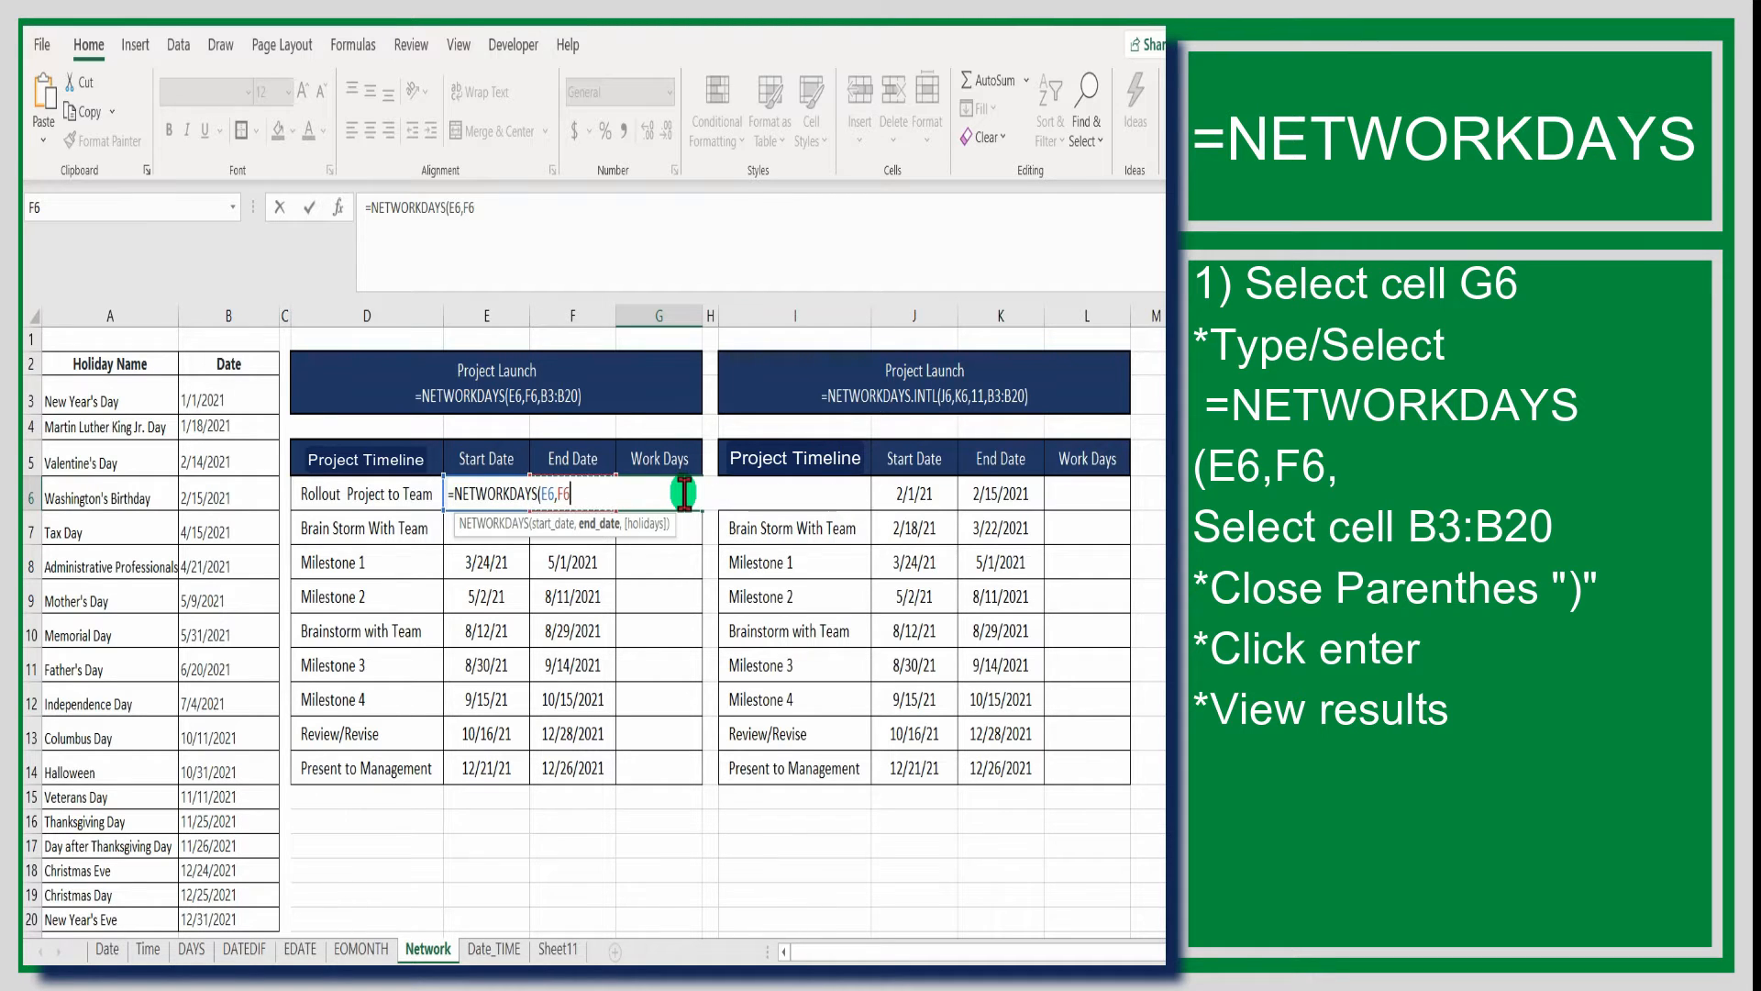
{"action": "type", "text": ","}
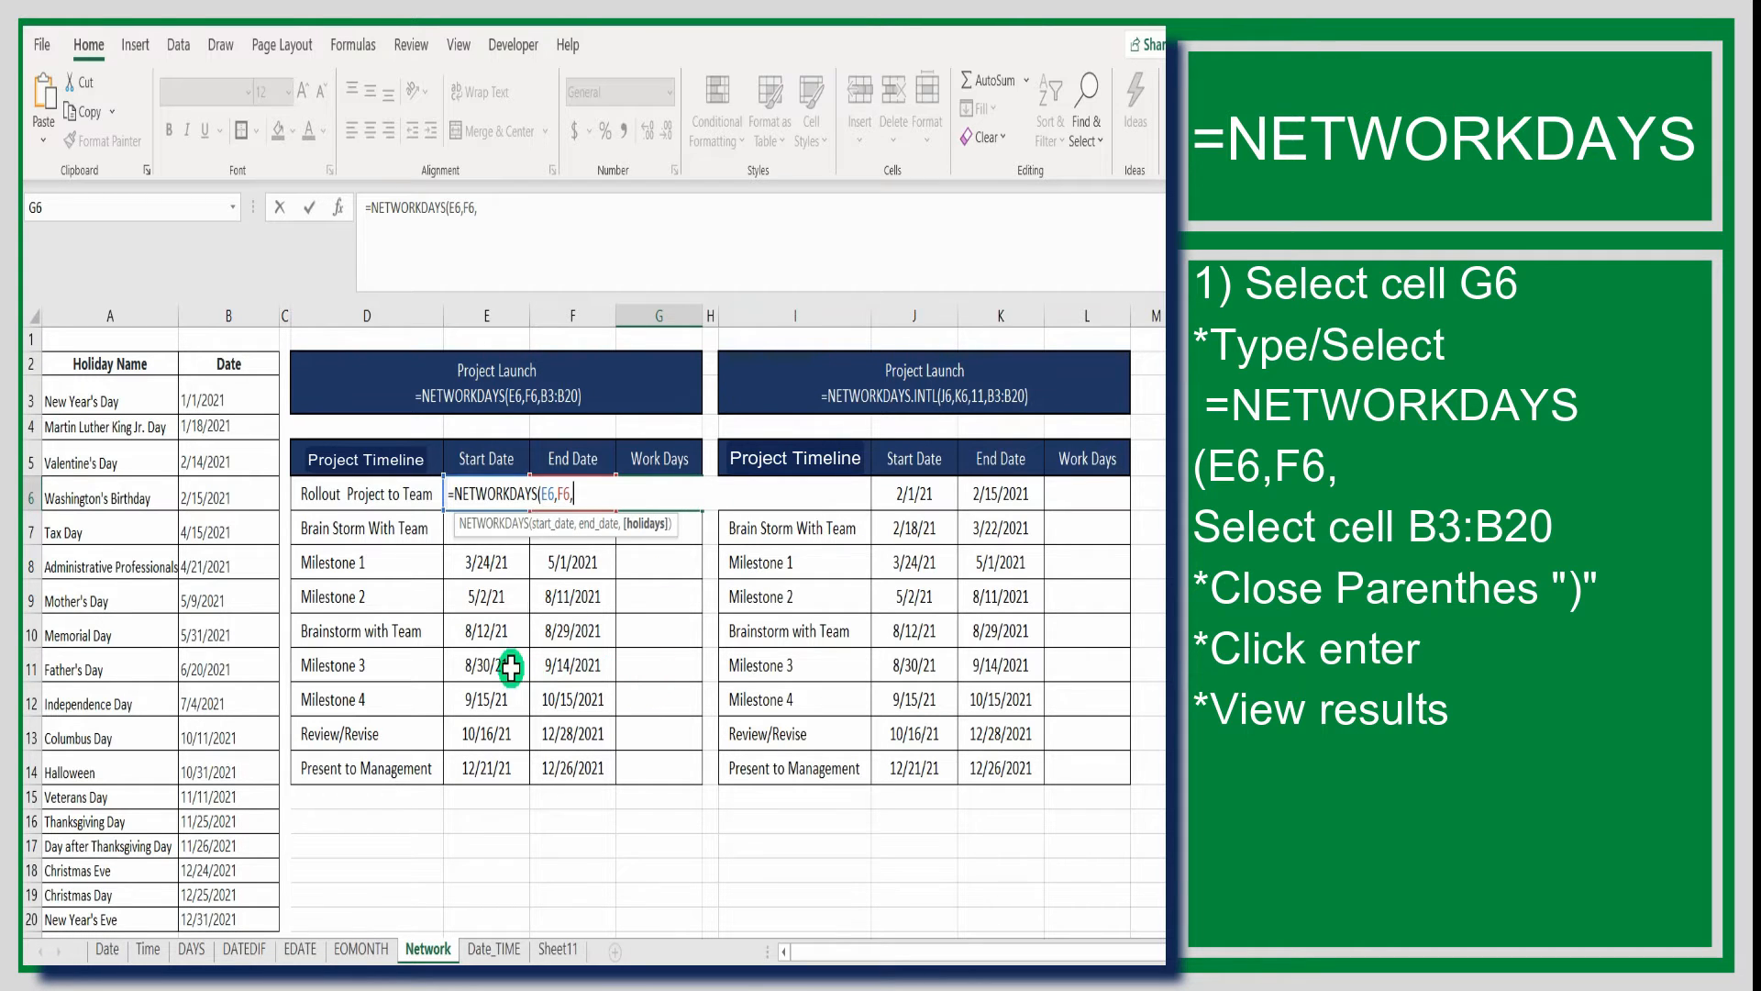
Add the holiday dates B3:B20 as the holidays argument and complete the NETWORKDAYS formula in G6
{"action": "left_click", "coordinate": [214, 396]}
{"action": "left_click_drag", "start_coordinate": [214, 396], "coordinate": [210, 917]}
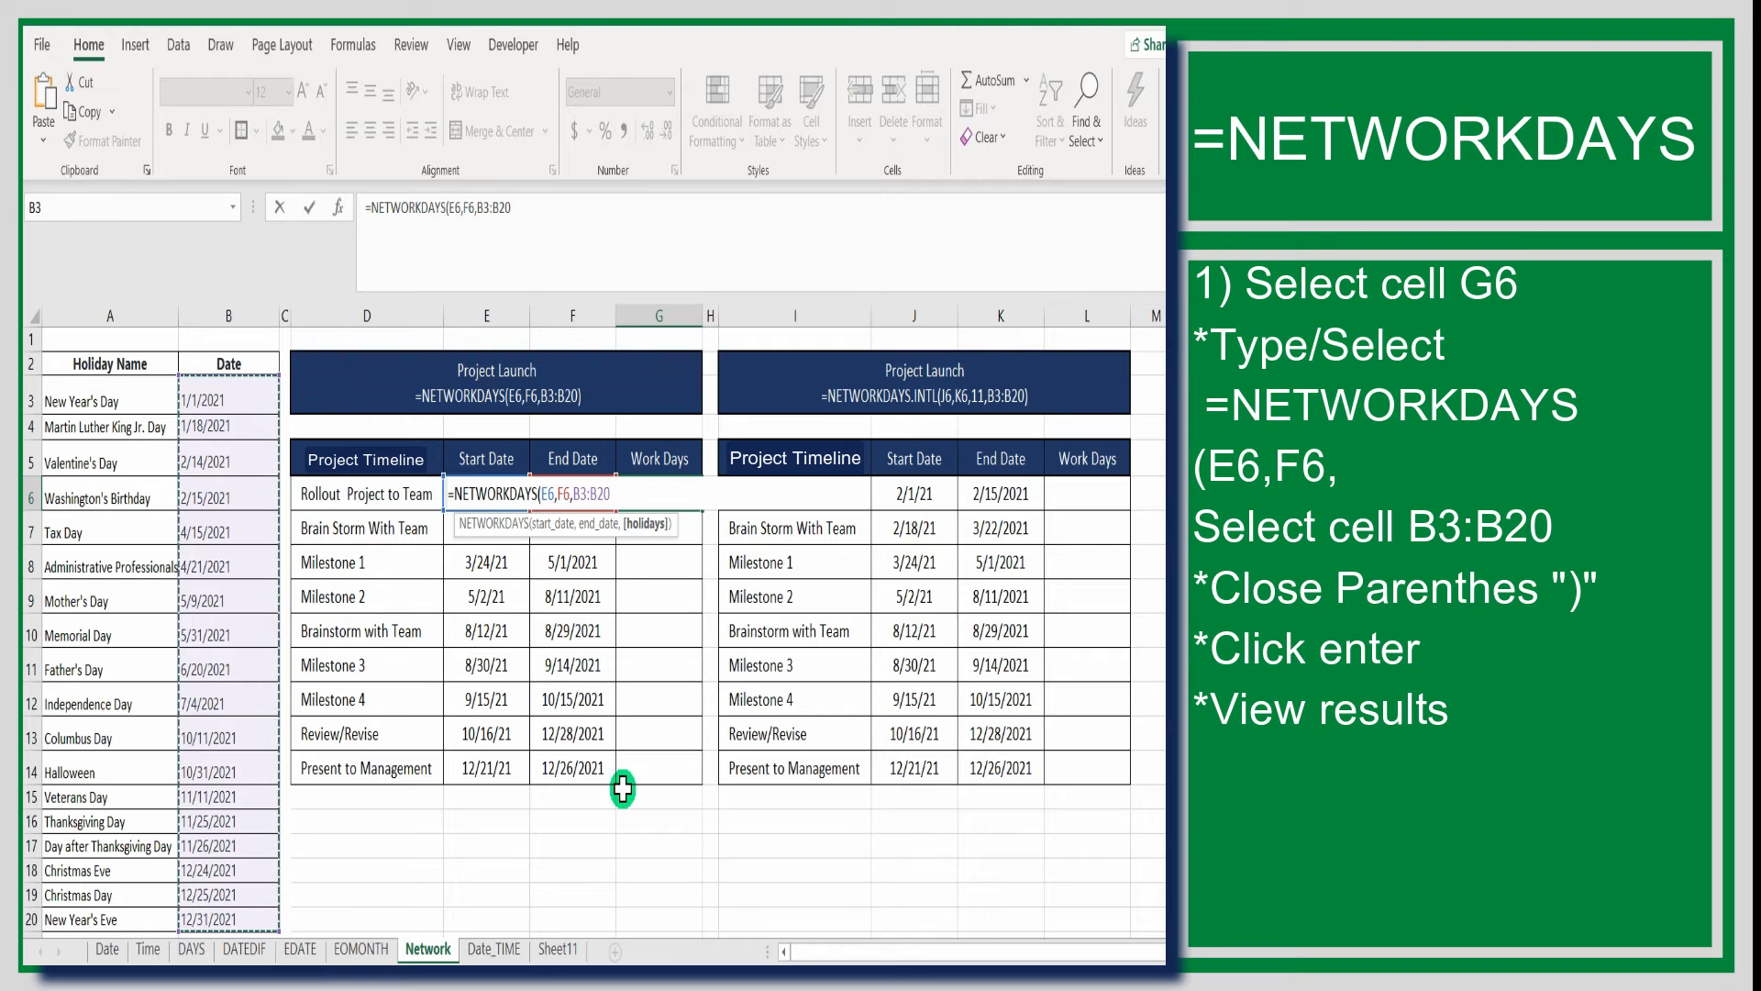
{"action": "type", "text": ")"}
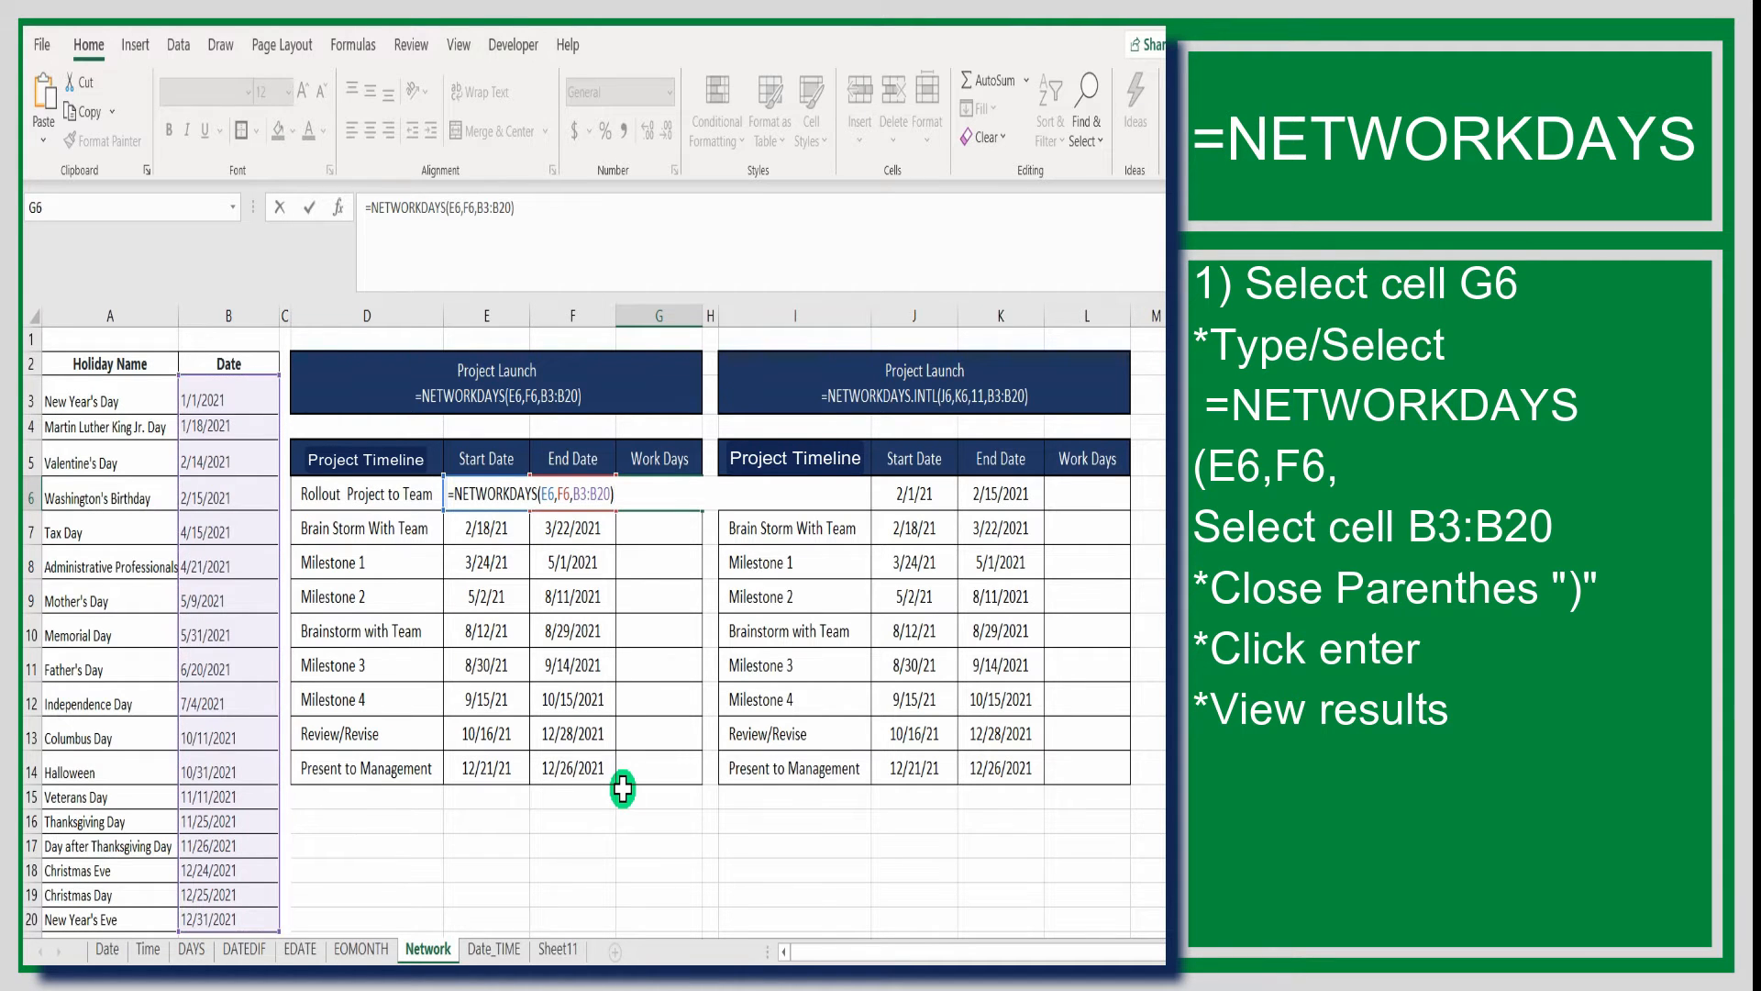
{"action": "key", "text": "Return"}
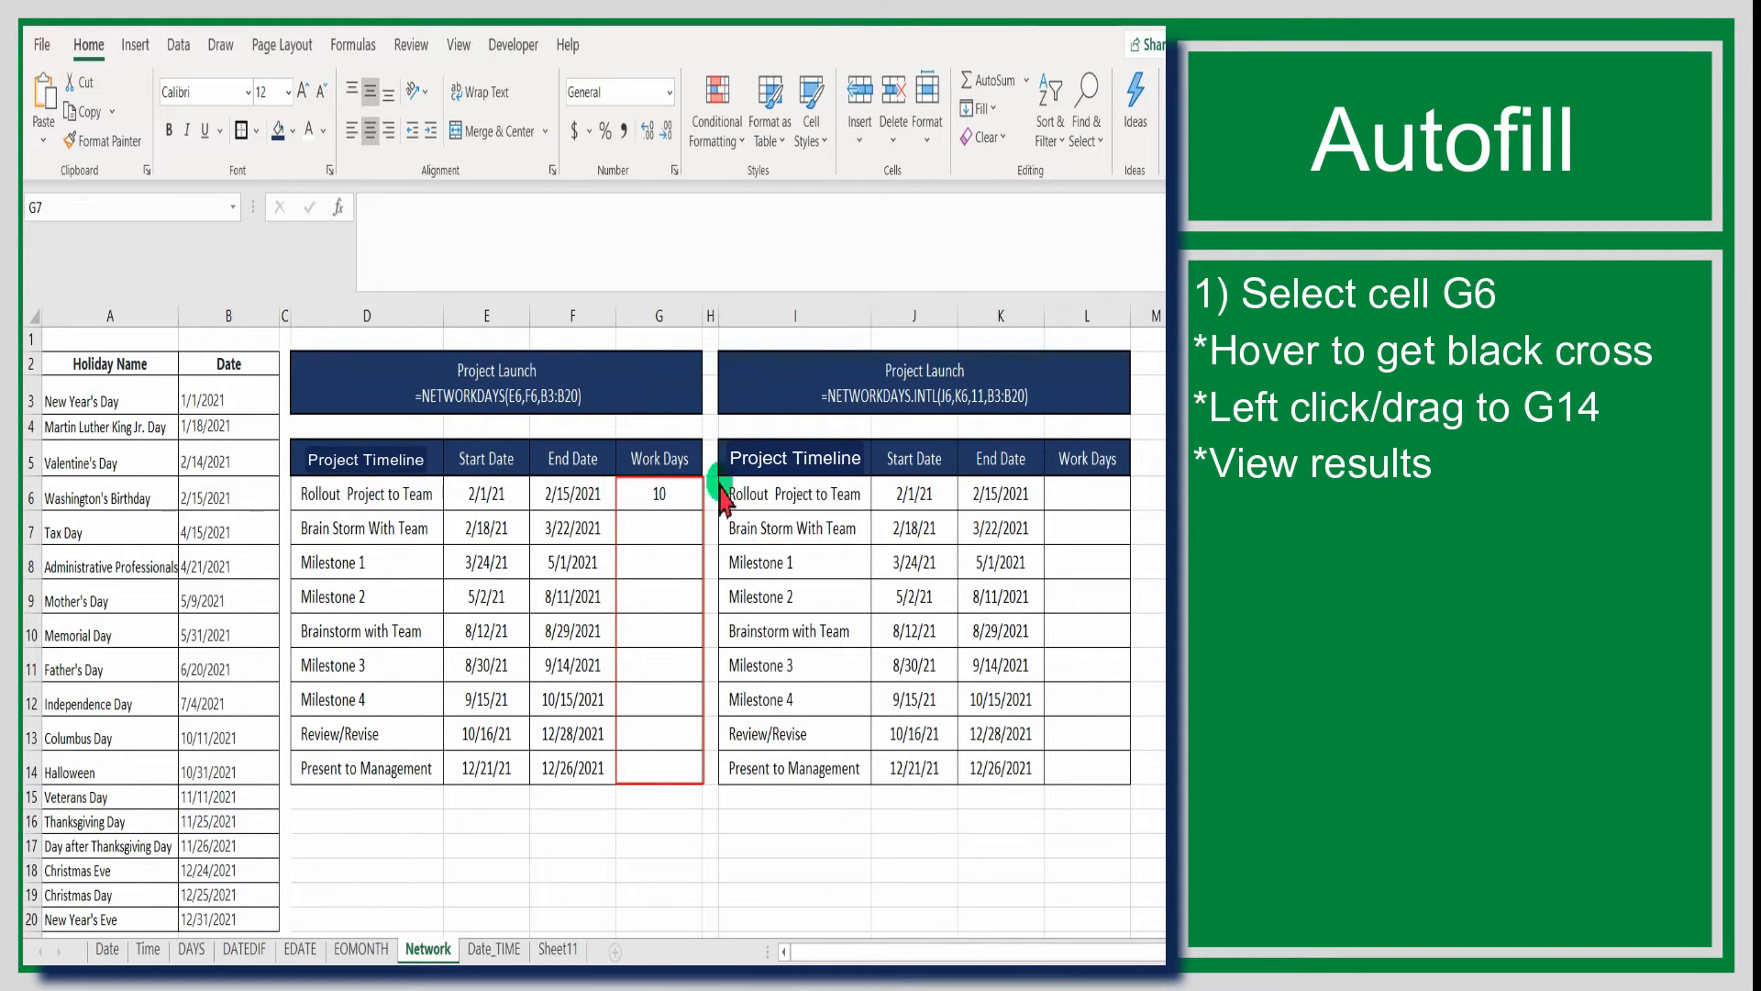
Autofill the G6 formula down the first table's Work Days column to G14
{"action": "left_click", "coordinate": [686, 500]}
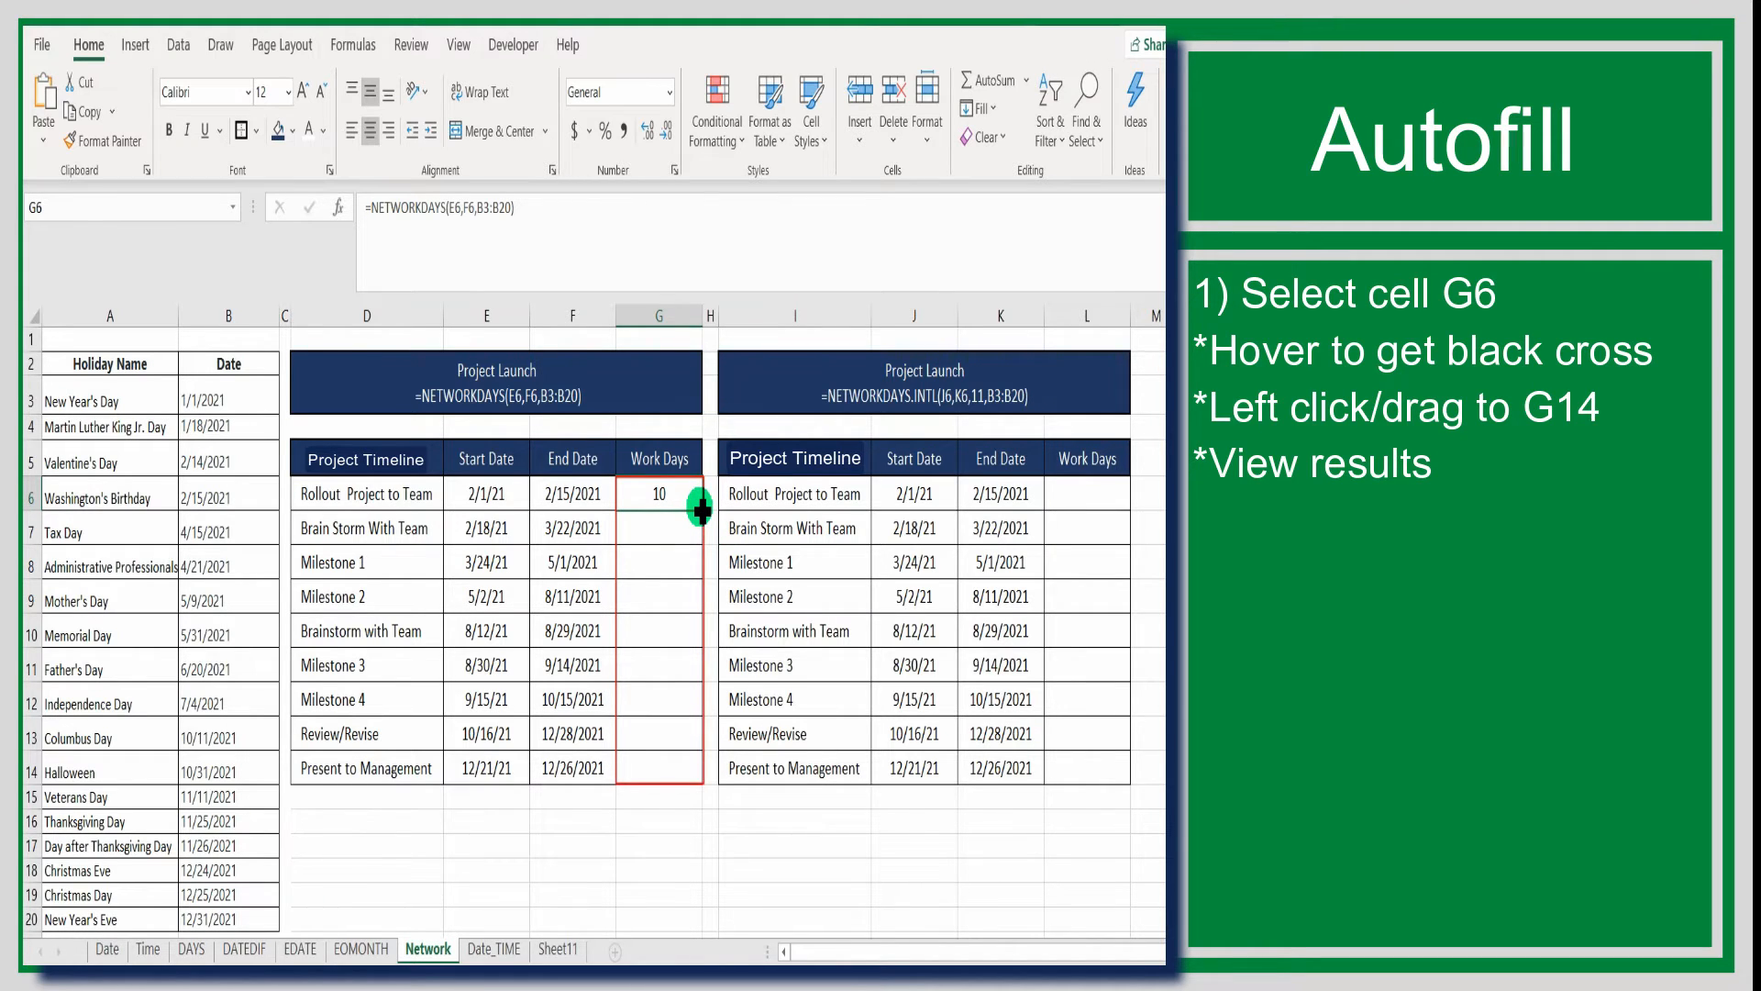
{"action": "left_click_drag", "start_coordinate": [701, 509], "coordinate": [680, 778]}
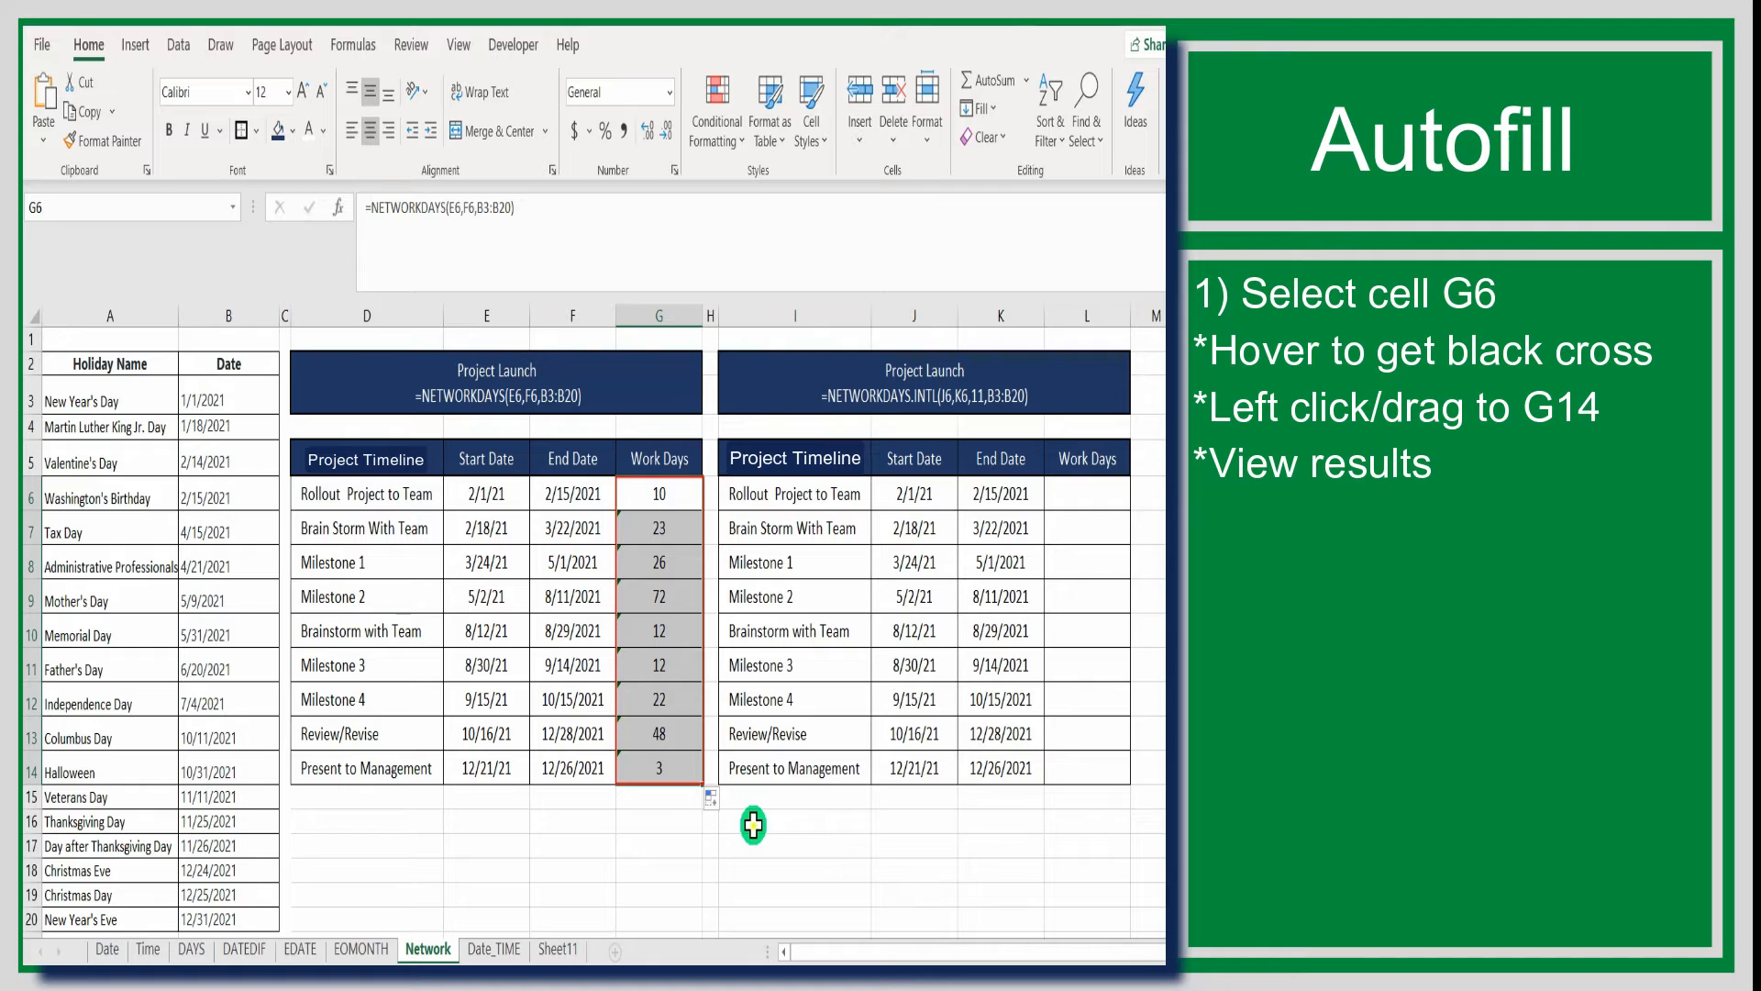
{"action": "left_click", "coordinate": [748, 819]}
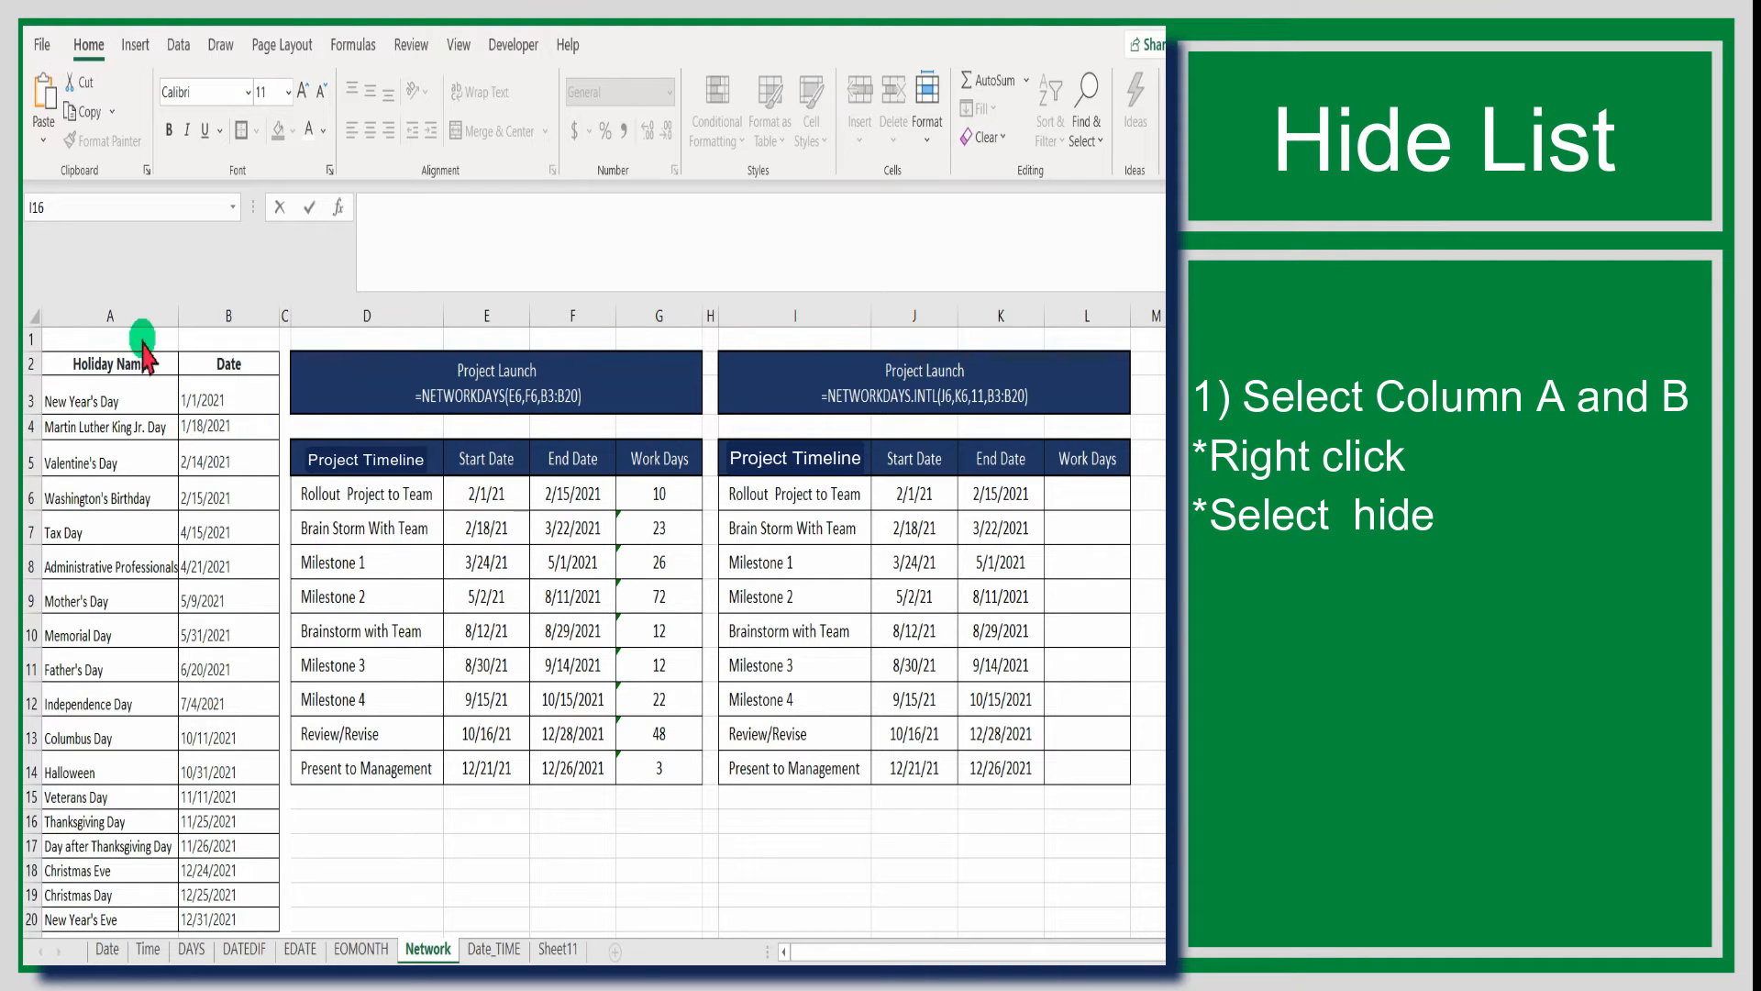
Hide columns A and B containing the holiday names and dates
{"action": "left_click_drag", "start_coordinate": [130, 316], "coordinate": [199, 302]}
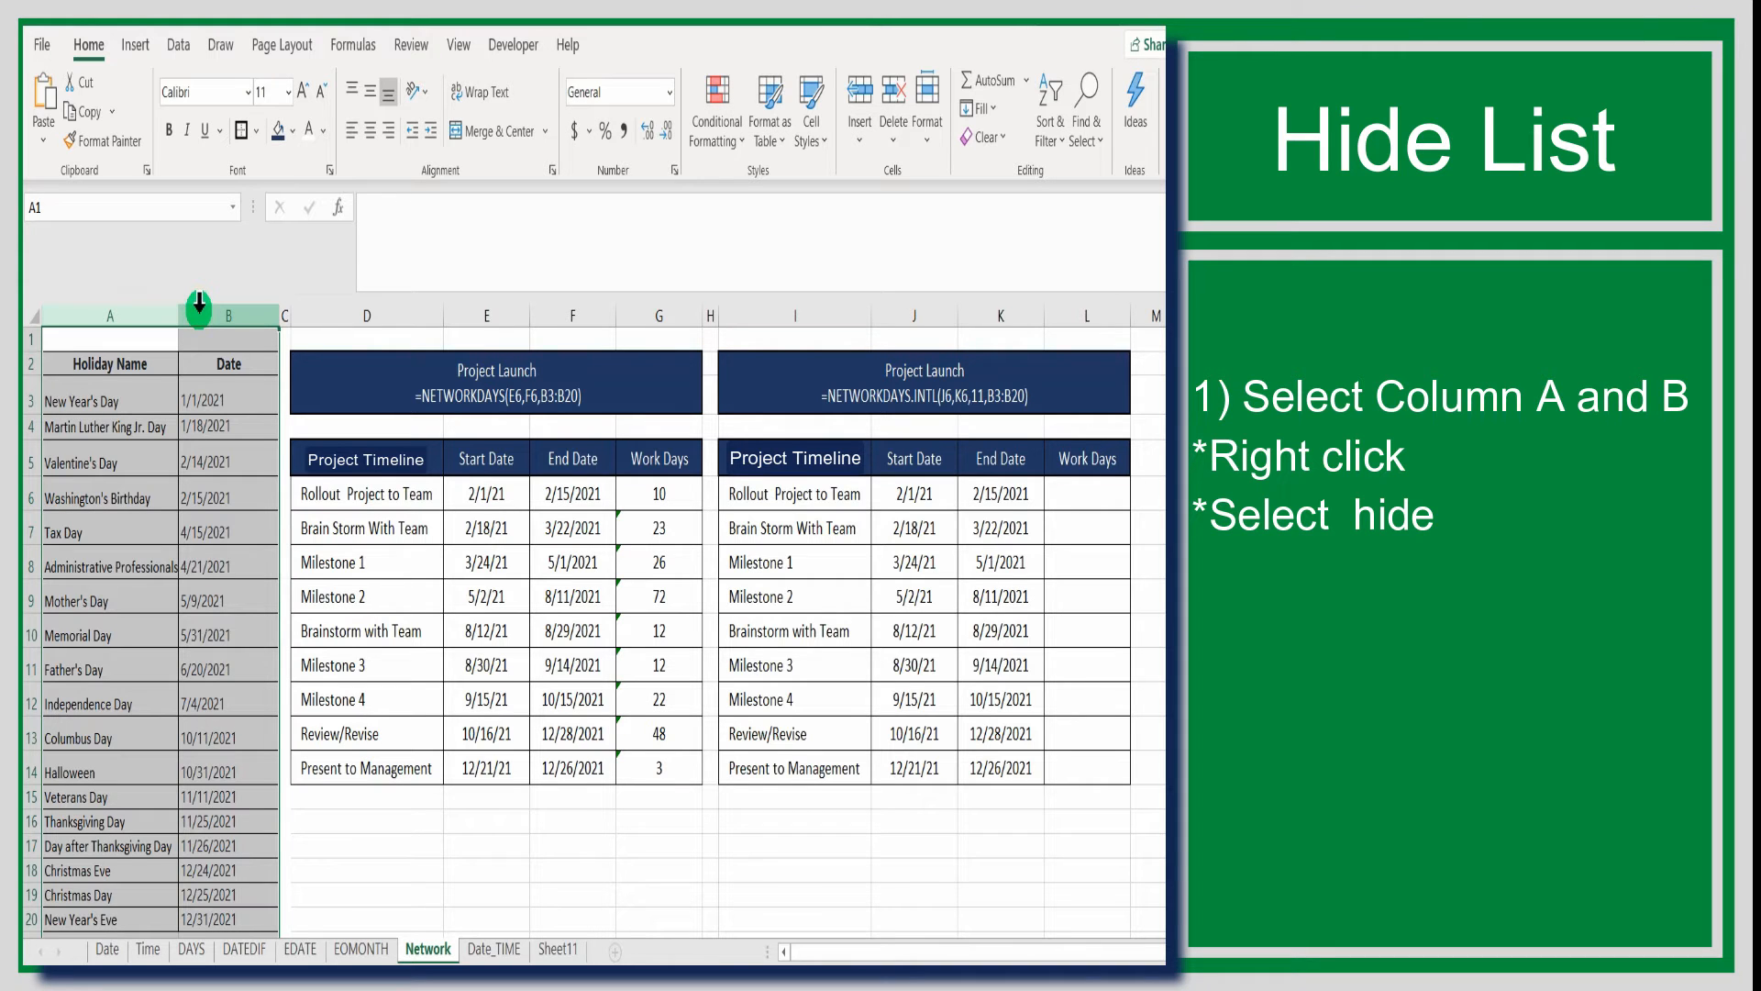
{"action": "right_click", "coordinate": [199, 304]}
{"action": "left_click", "coordinate": [235, 695]}
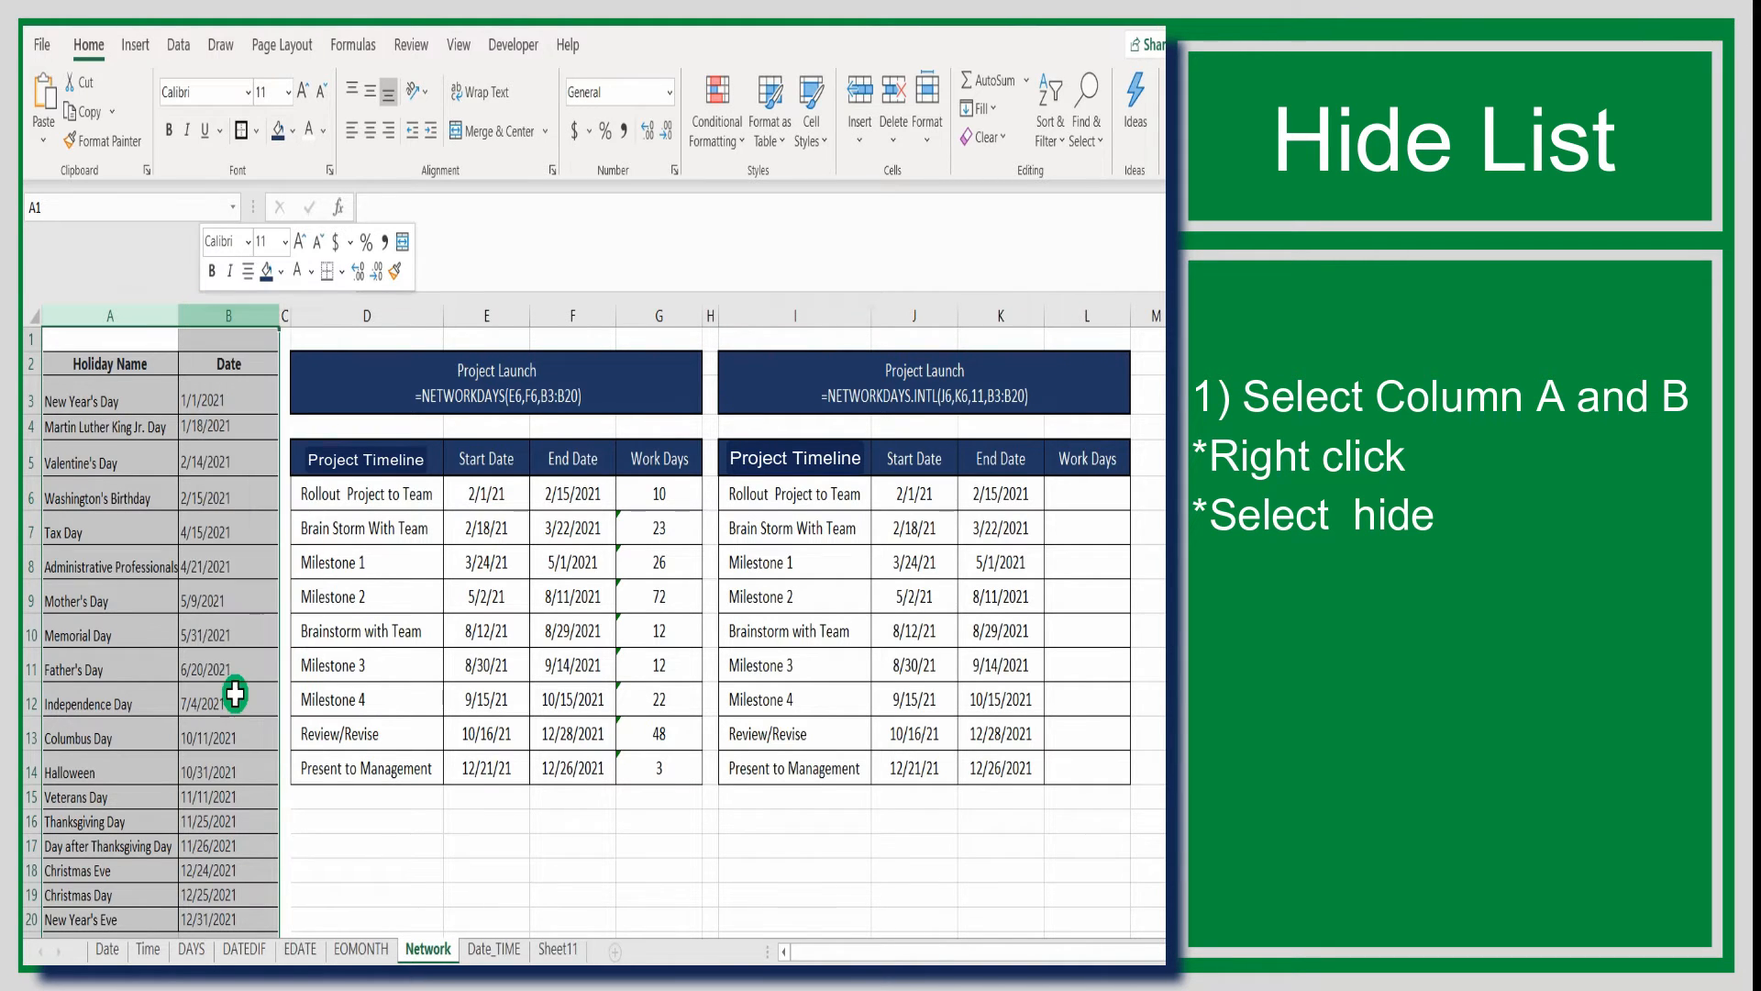
{"action": "left_click", "coordinate": [240, 697]}
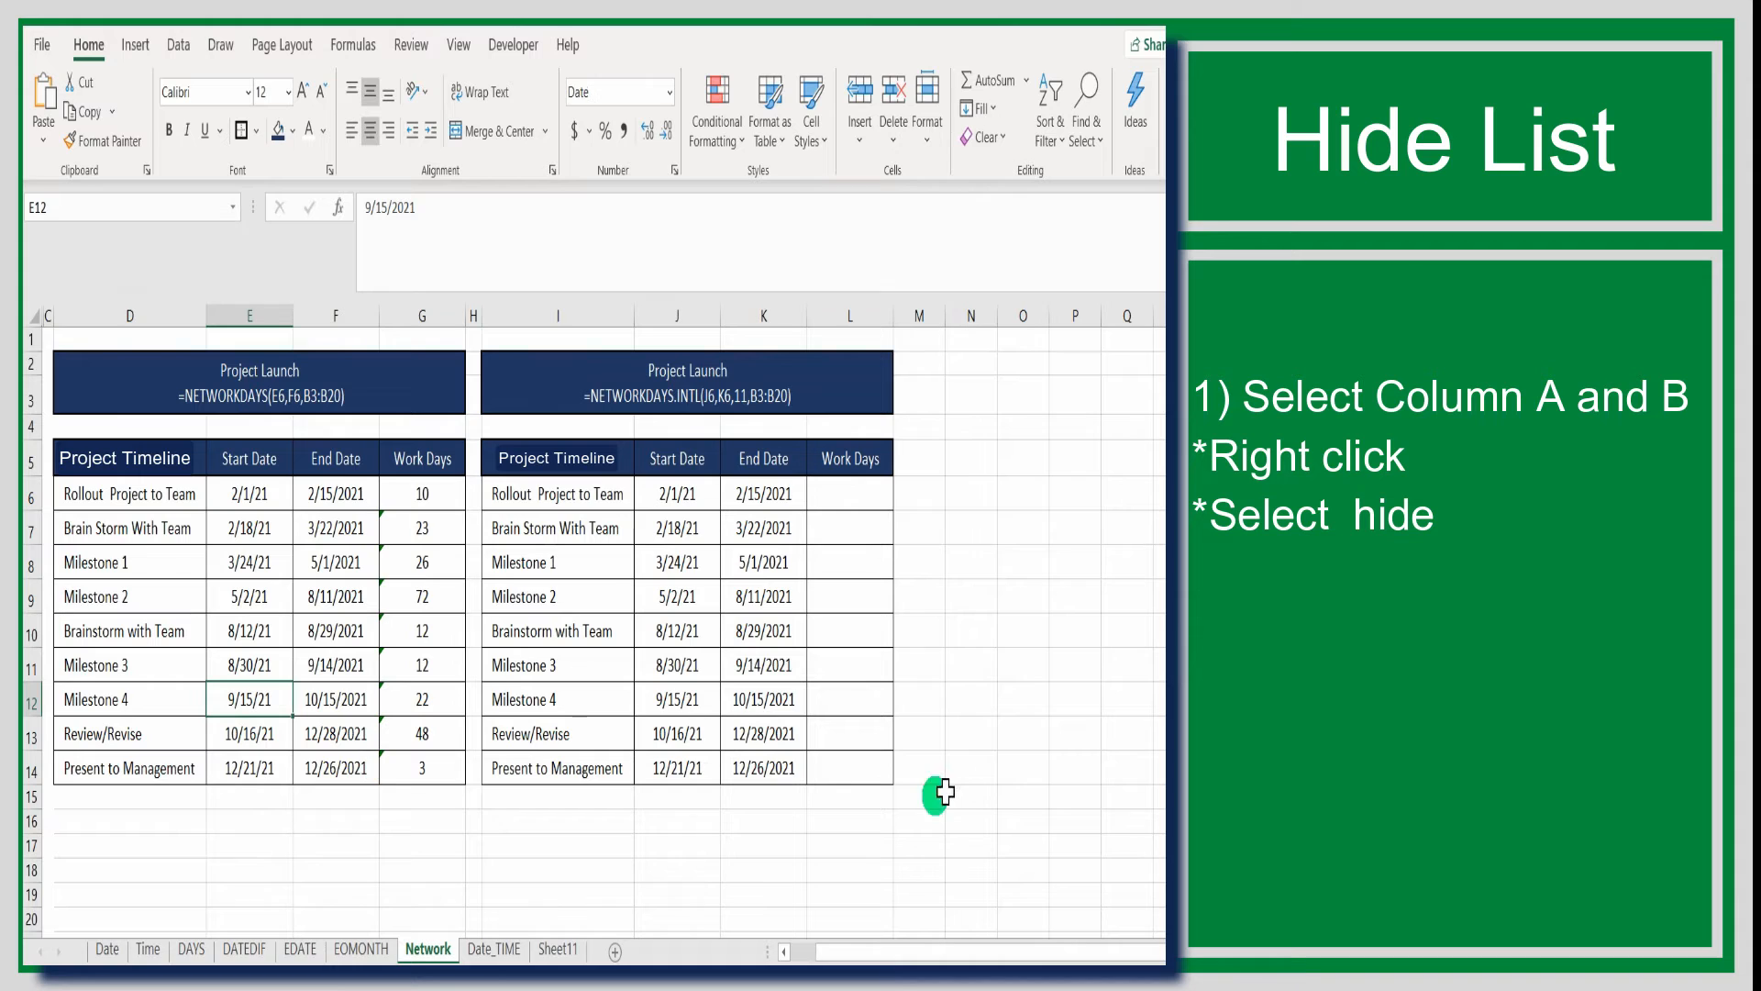
{"action": "left_click", "coordinate": [1038, 725]}
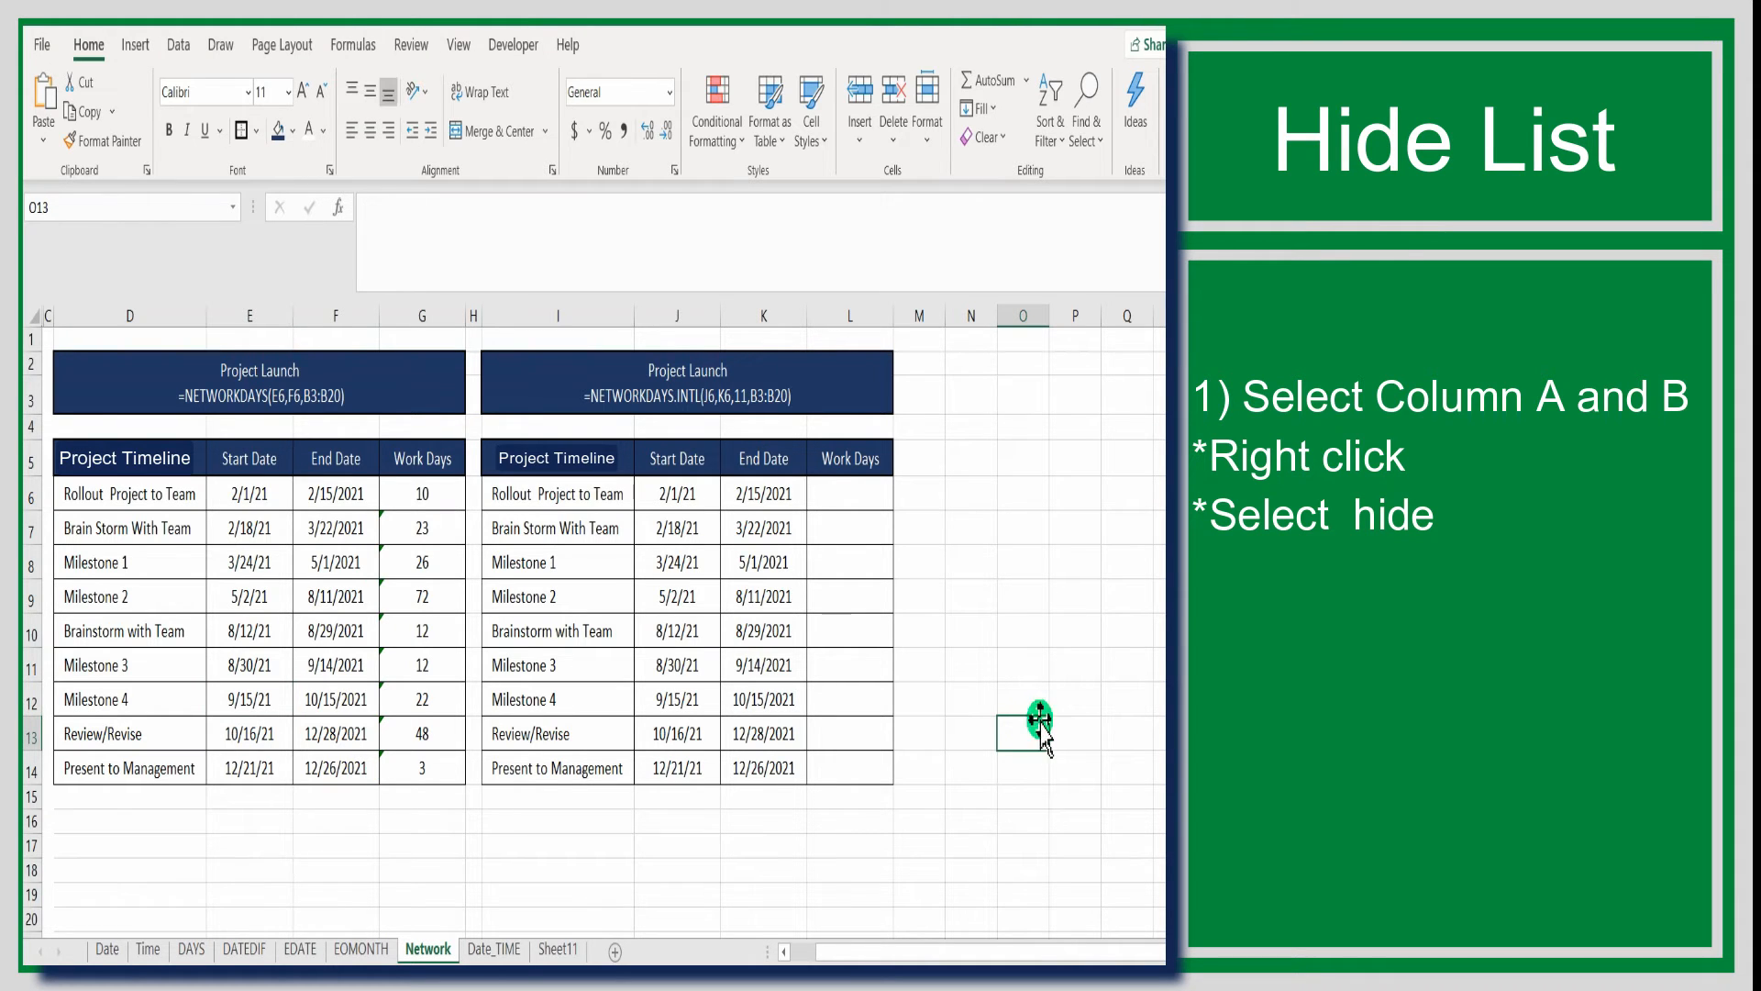
Begin a NETWORKDAYS.INTL formula in cell L6 with J6 as the start date and K6 as the end date
{"action": "double_click", "coordinate": [875, 500]}
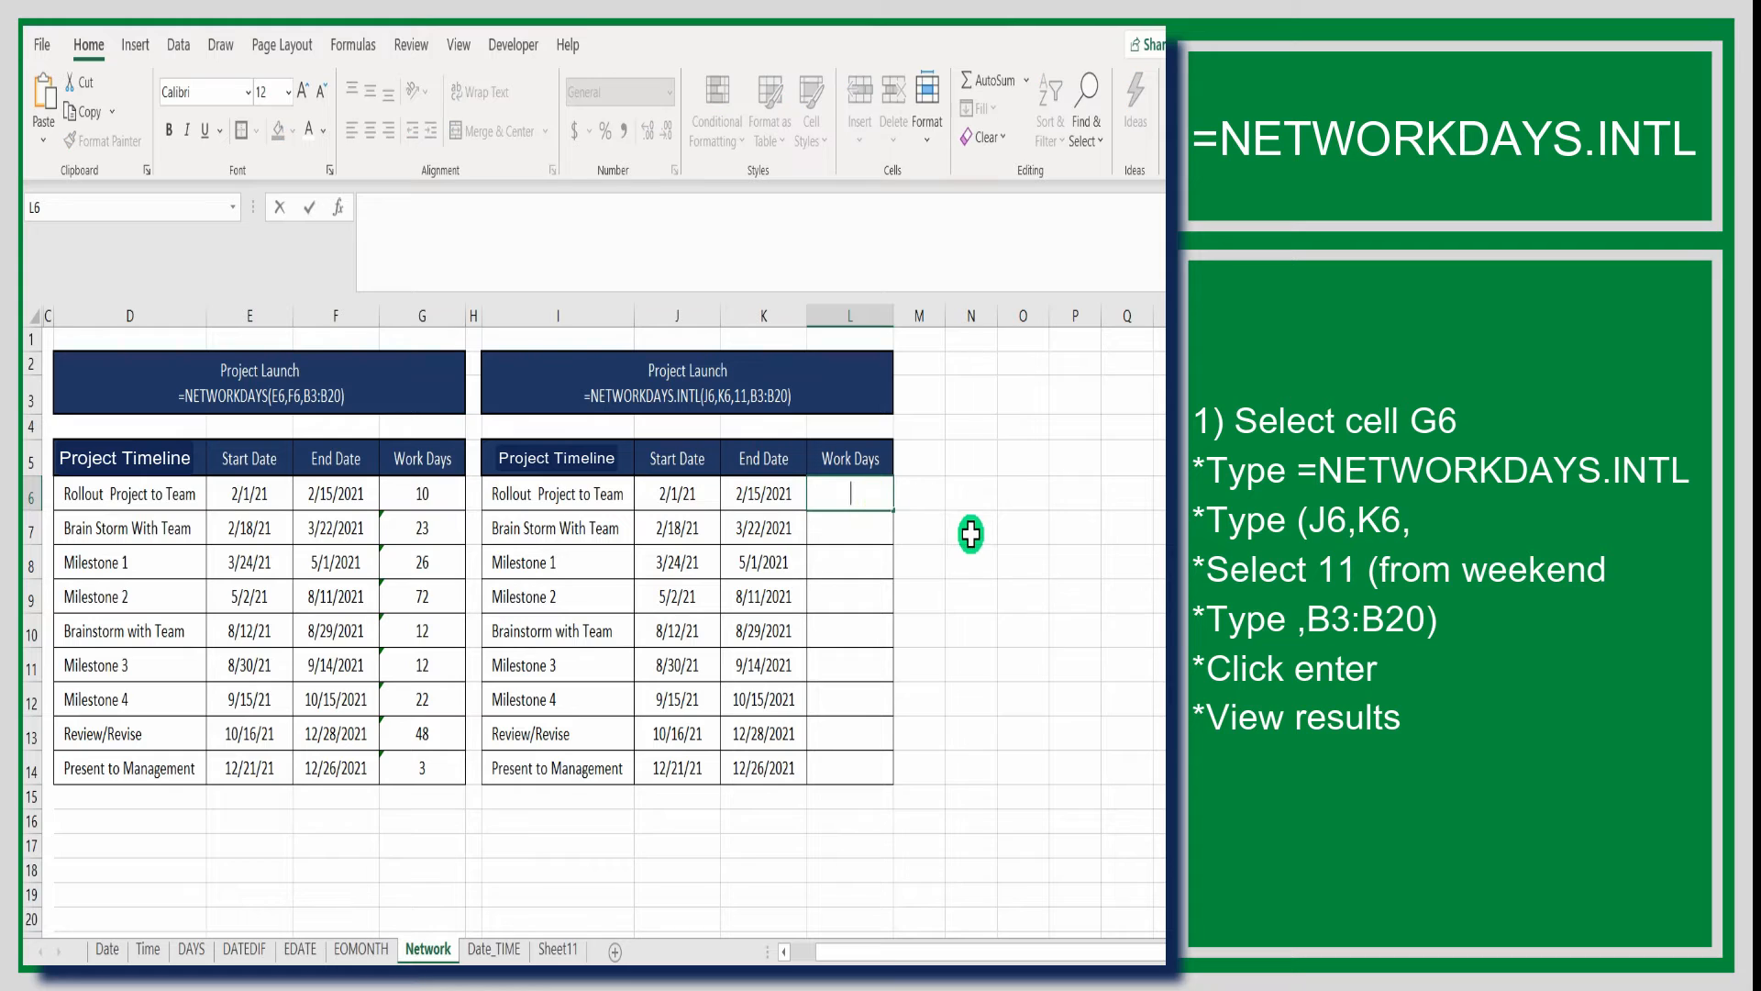
{"action": "key", "text": "Escape"}
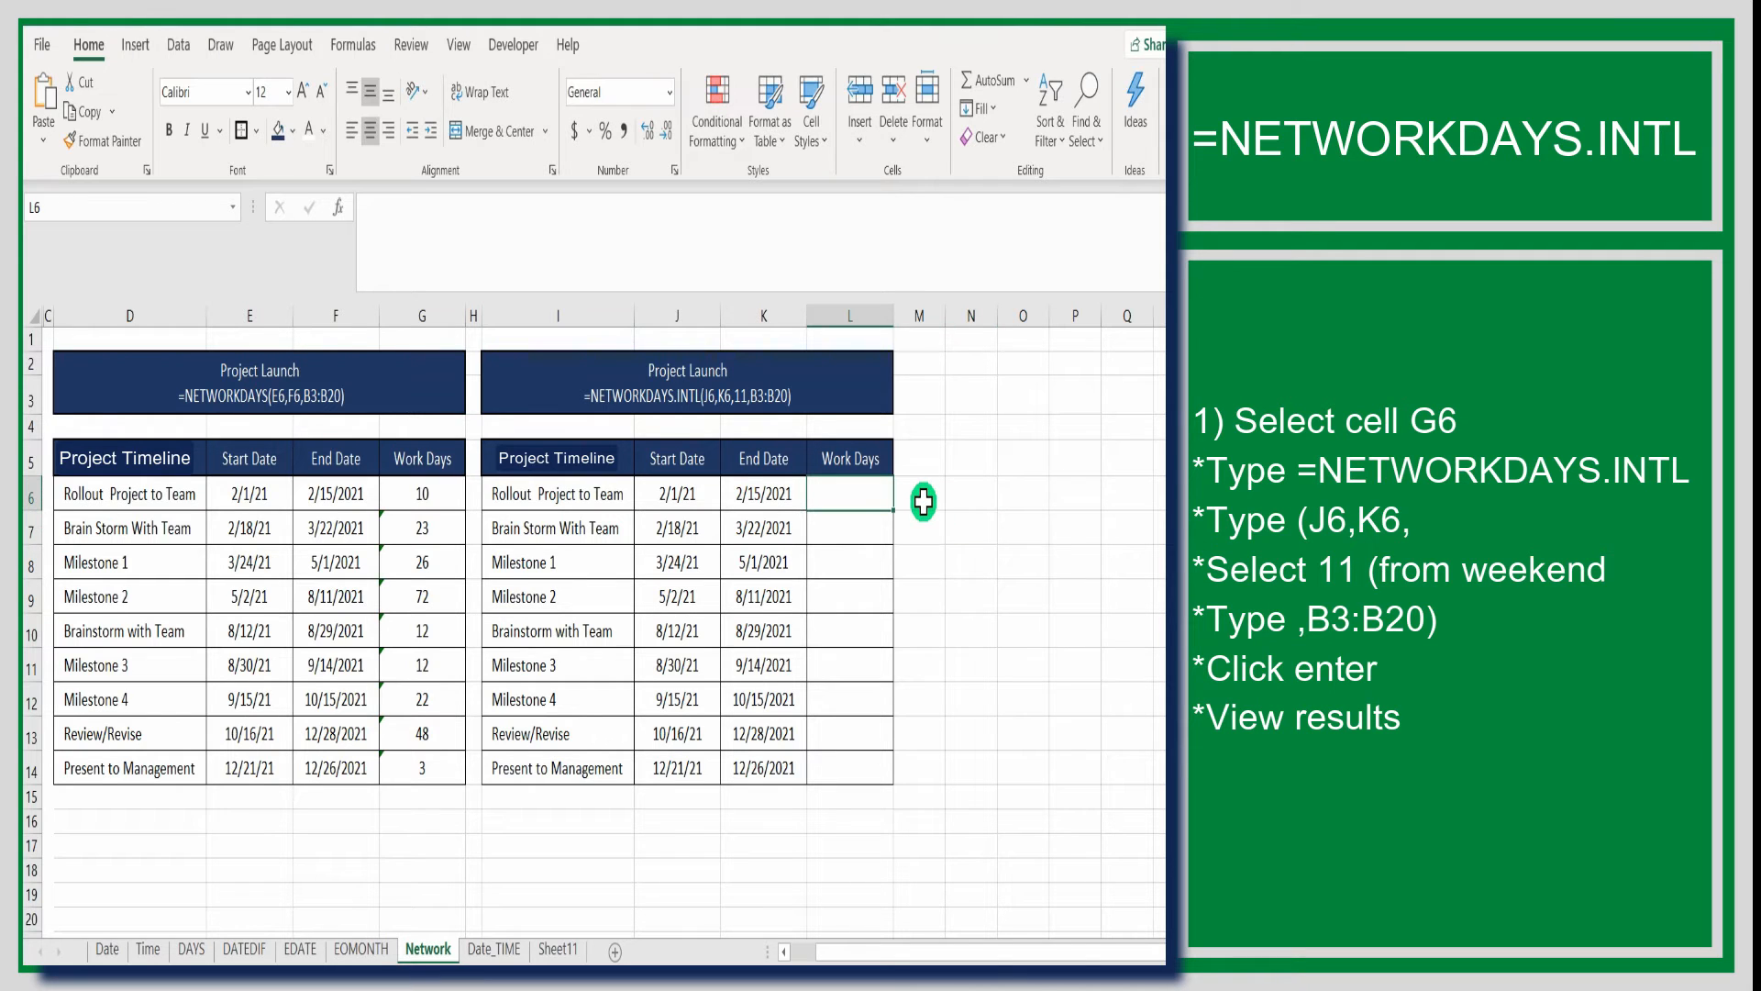
{"action": "type", "text": "="}
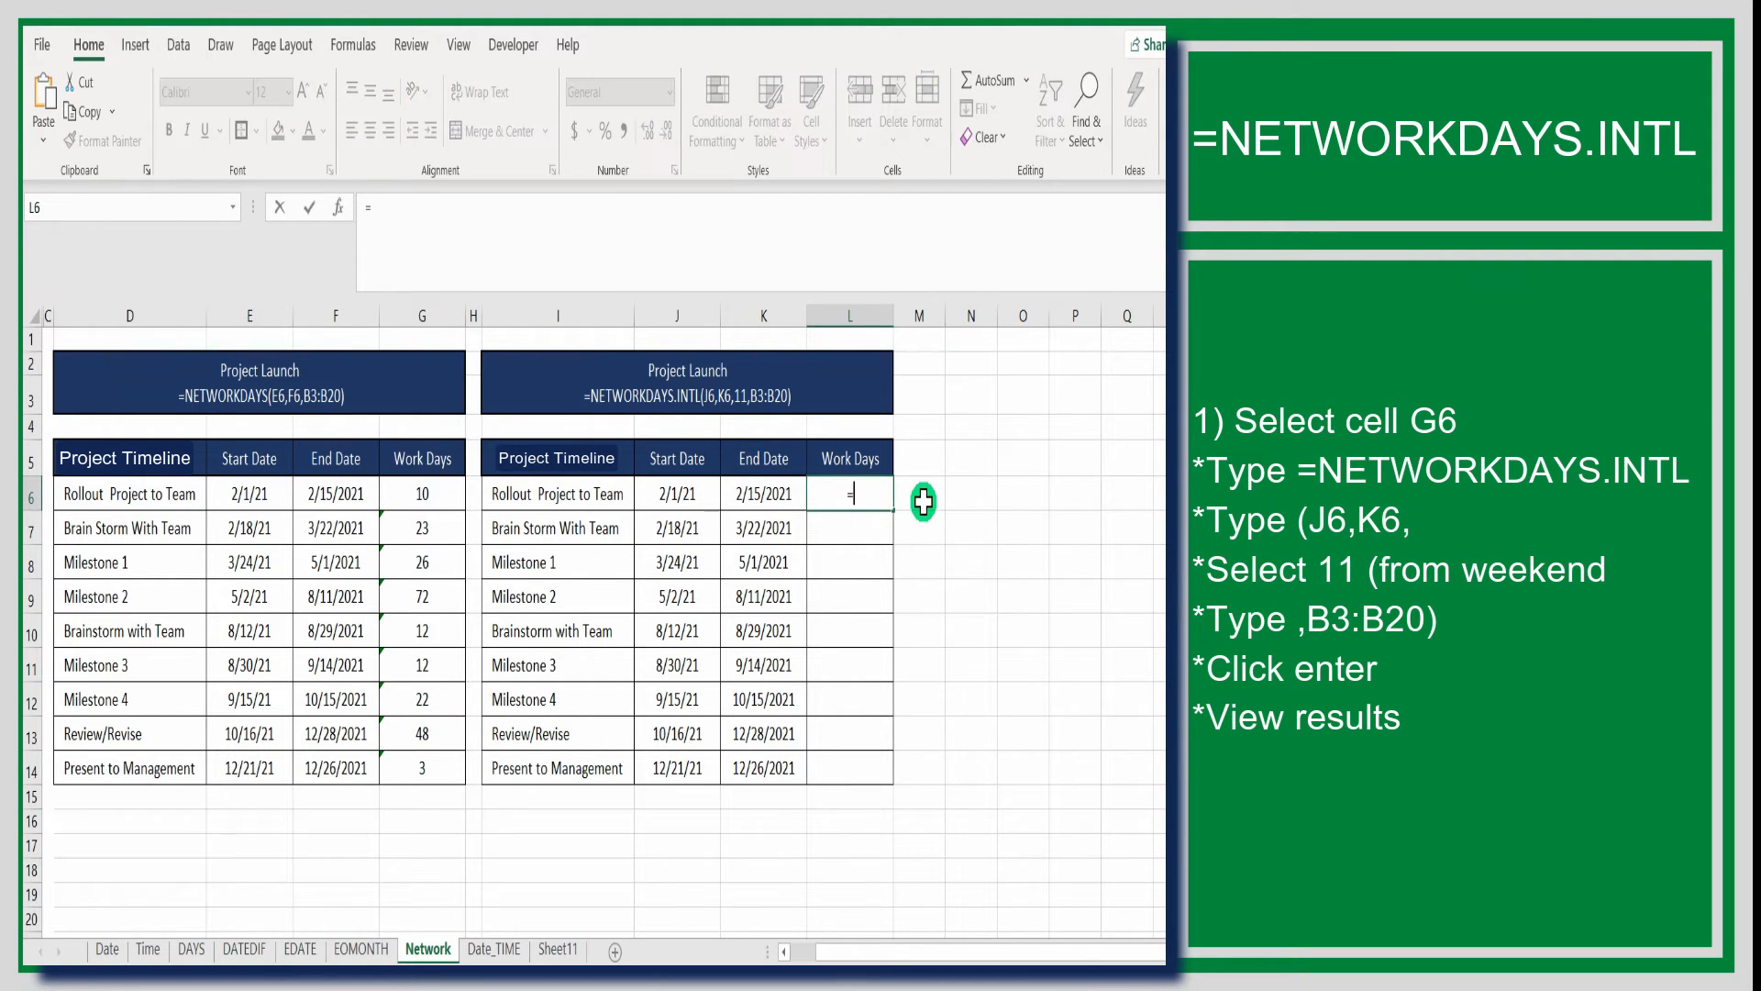
{"action": "type", "text": "netw"}
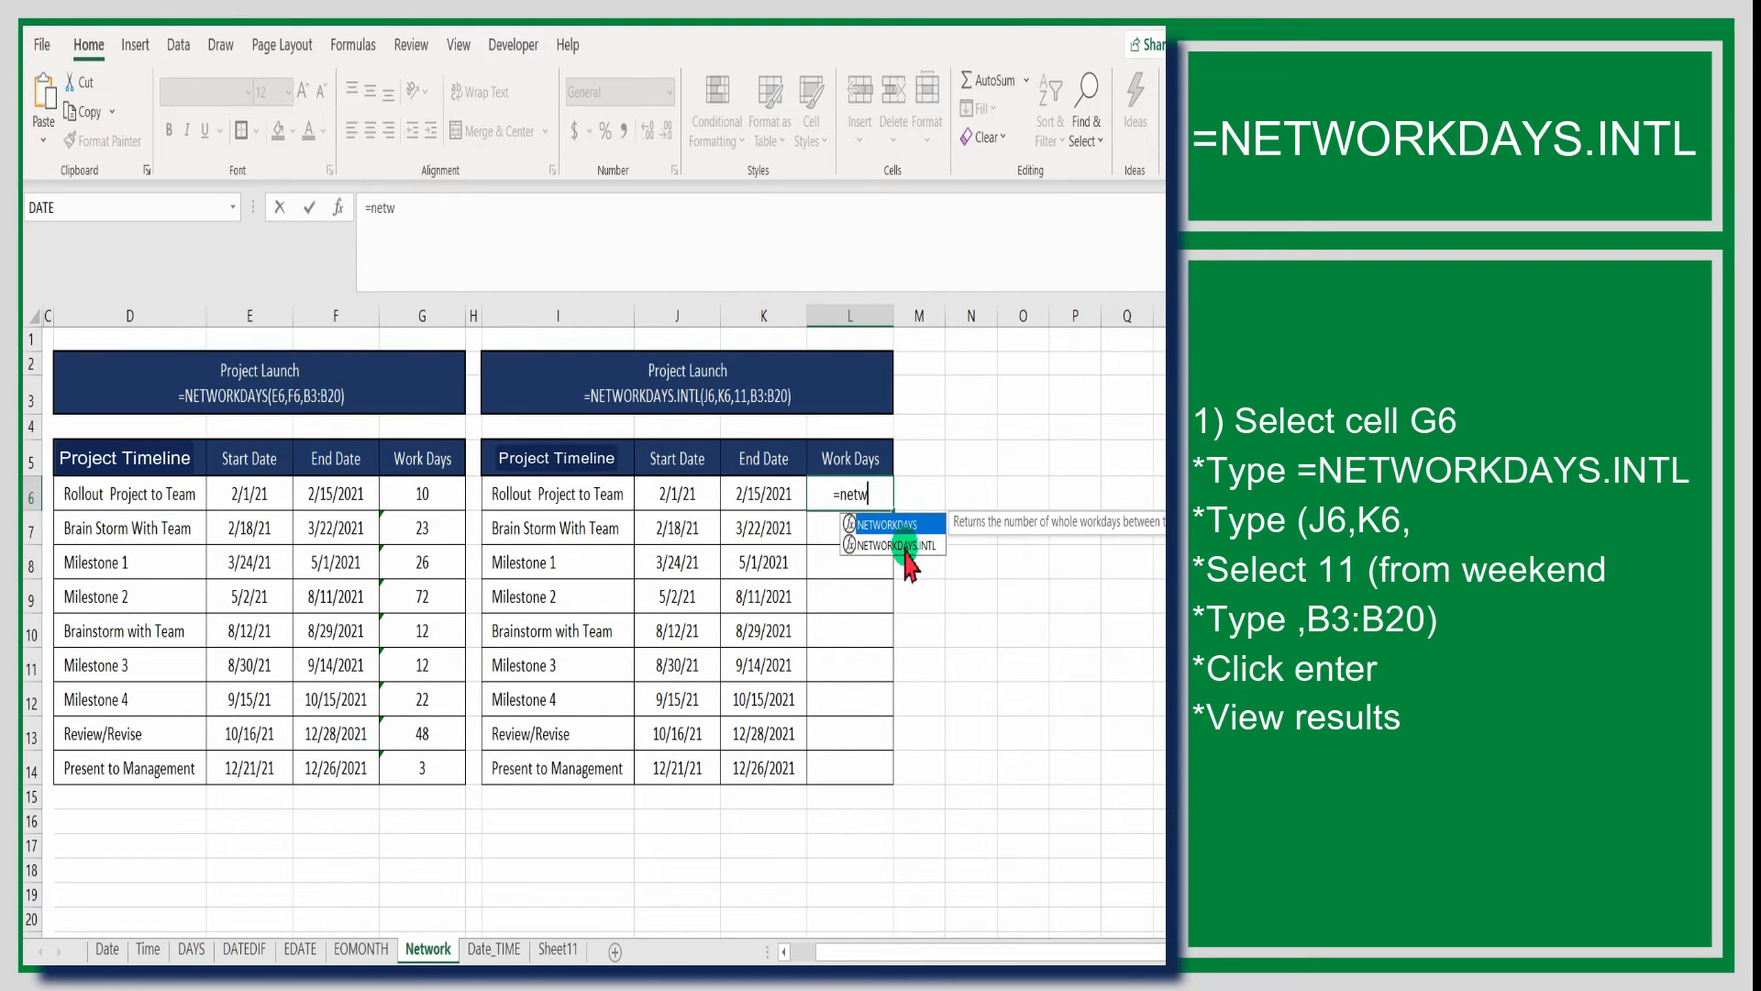
{"action": "left_click", "coordinate": [908, 546]}
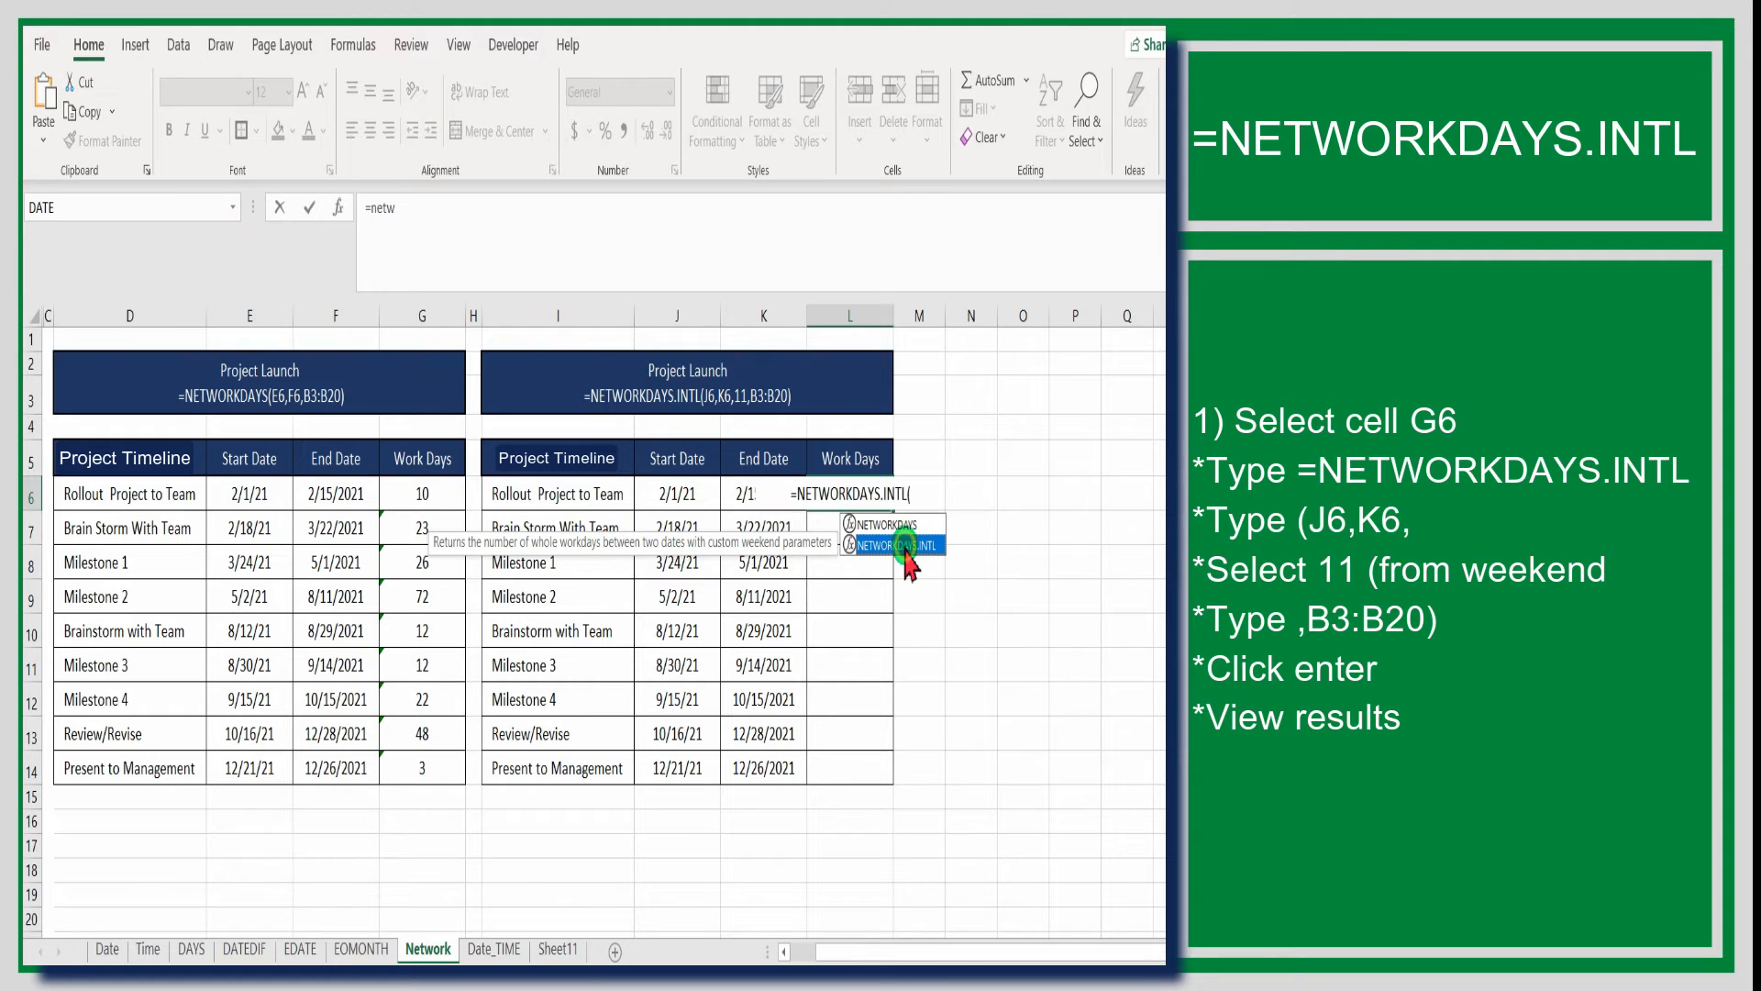
{"action": "double_click", "coordinate": [906, 546]}
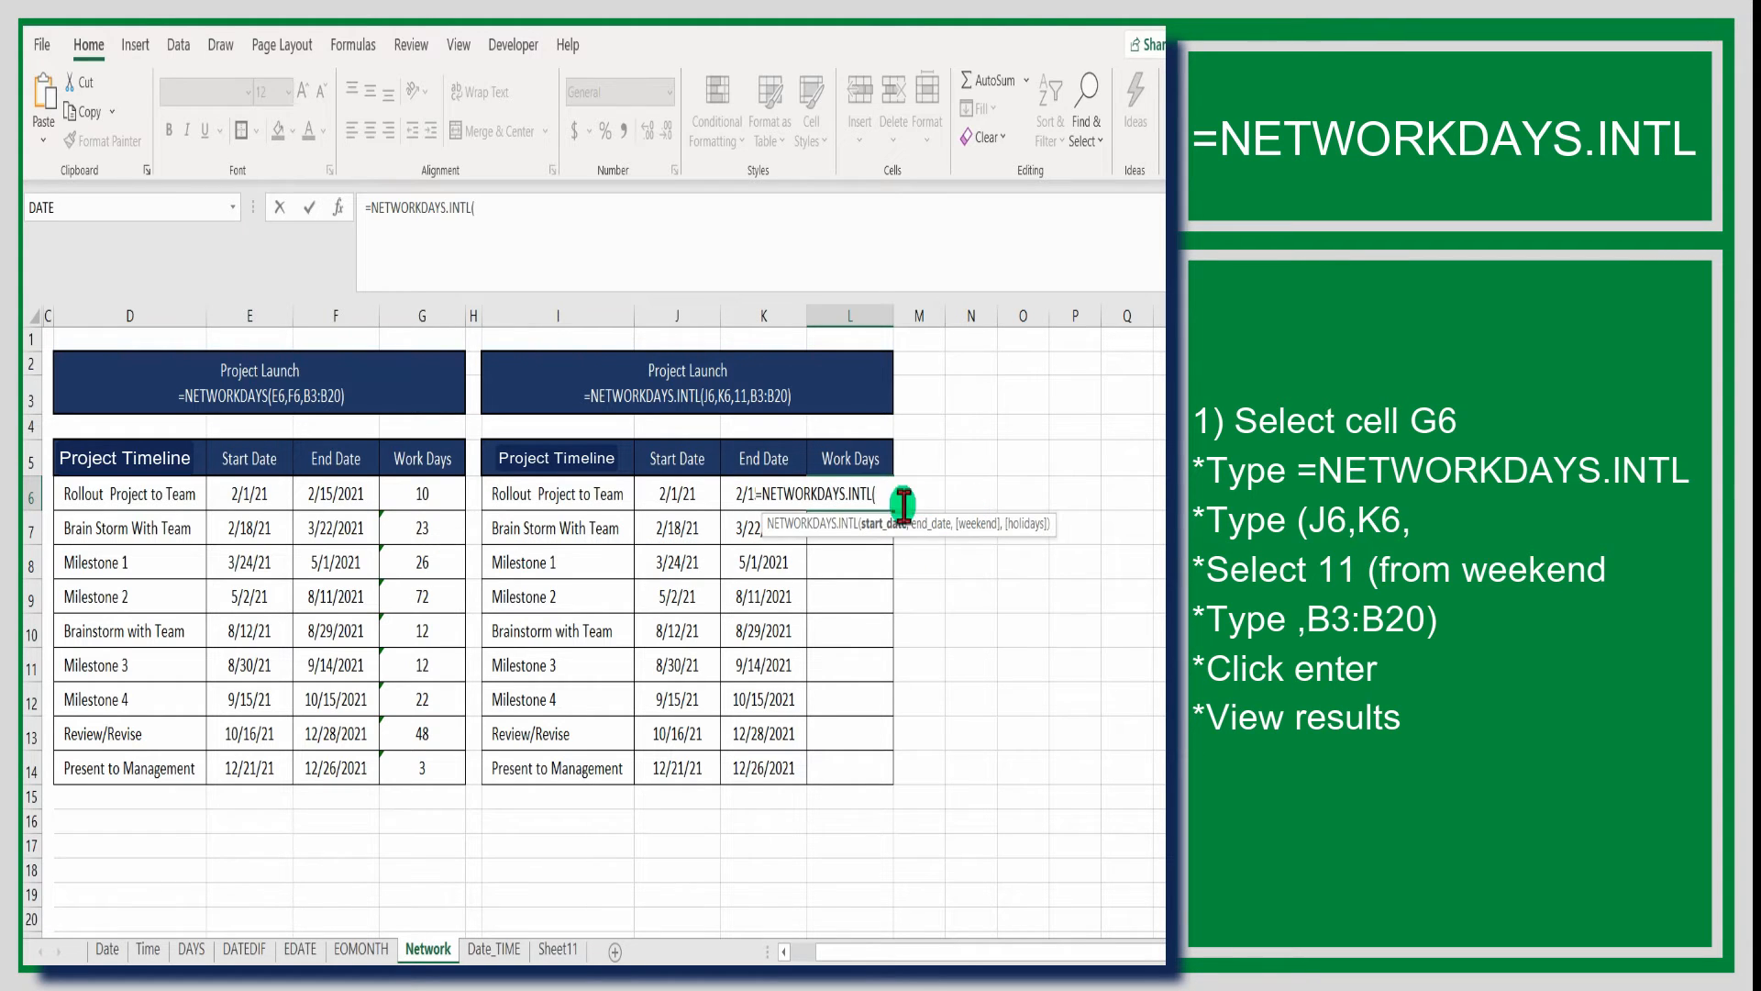
{"action": "left_click", "coordinate": [676, 497]}
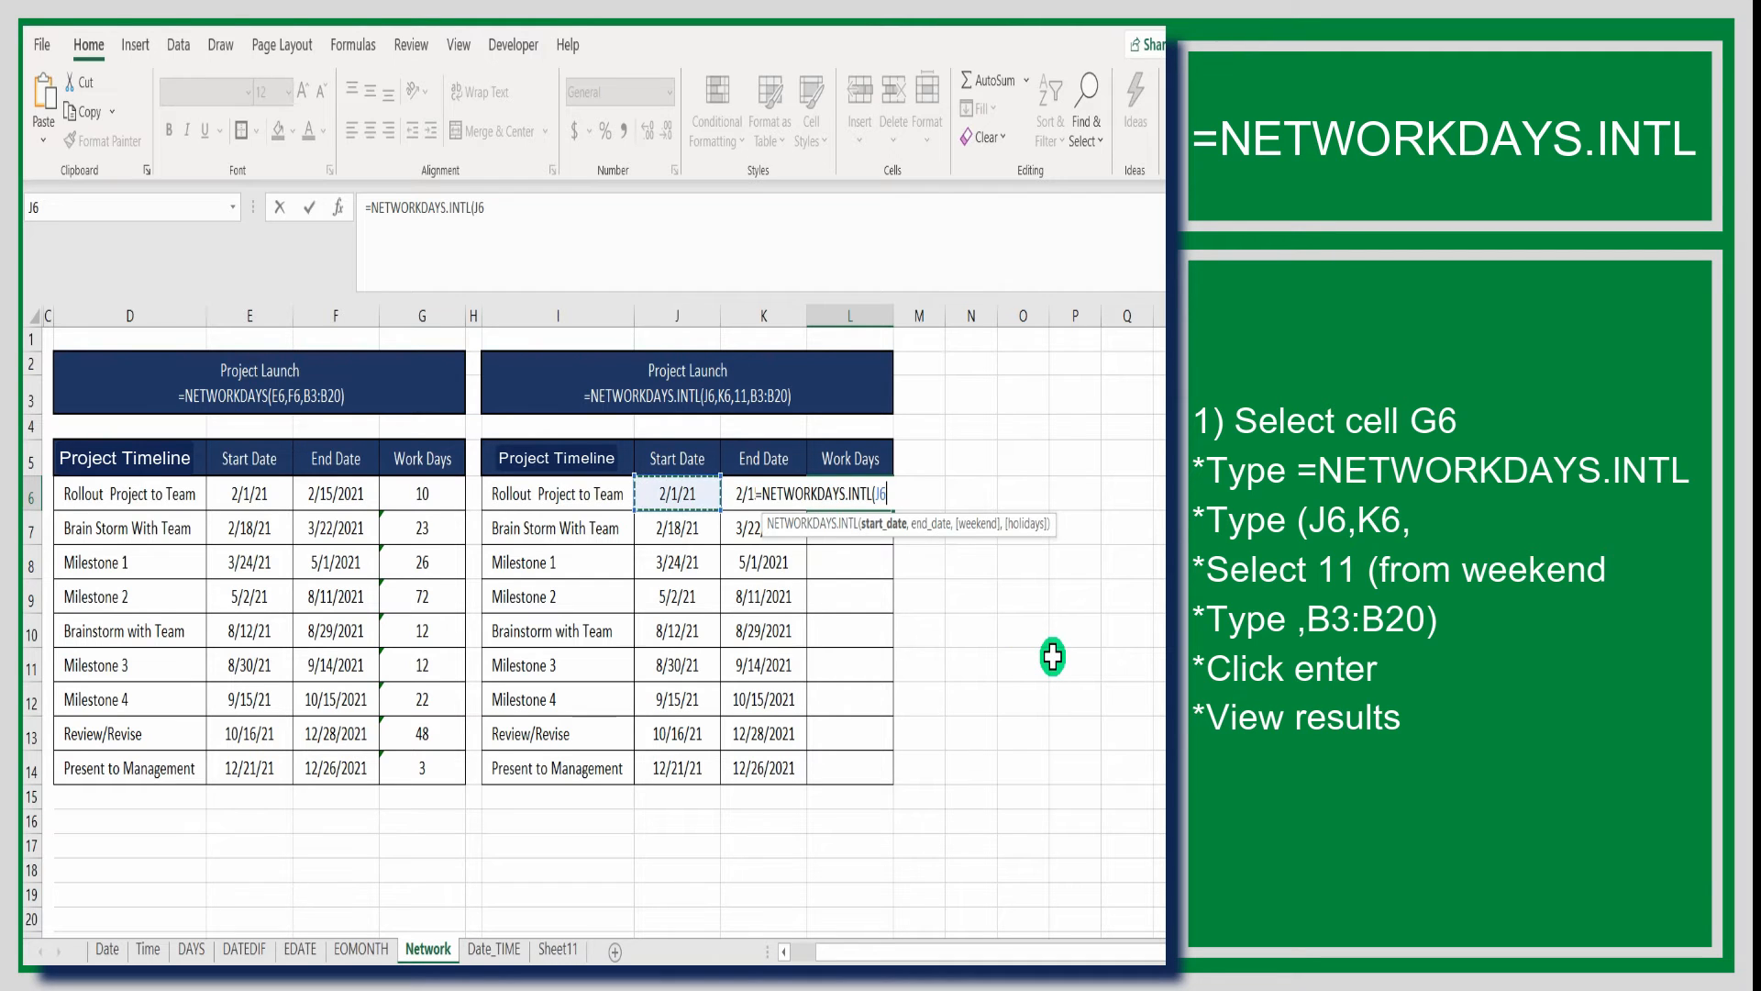
{"action": "type", "text": ","}
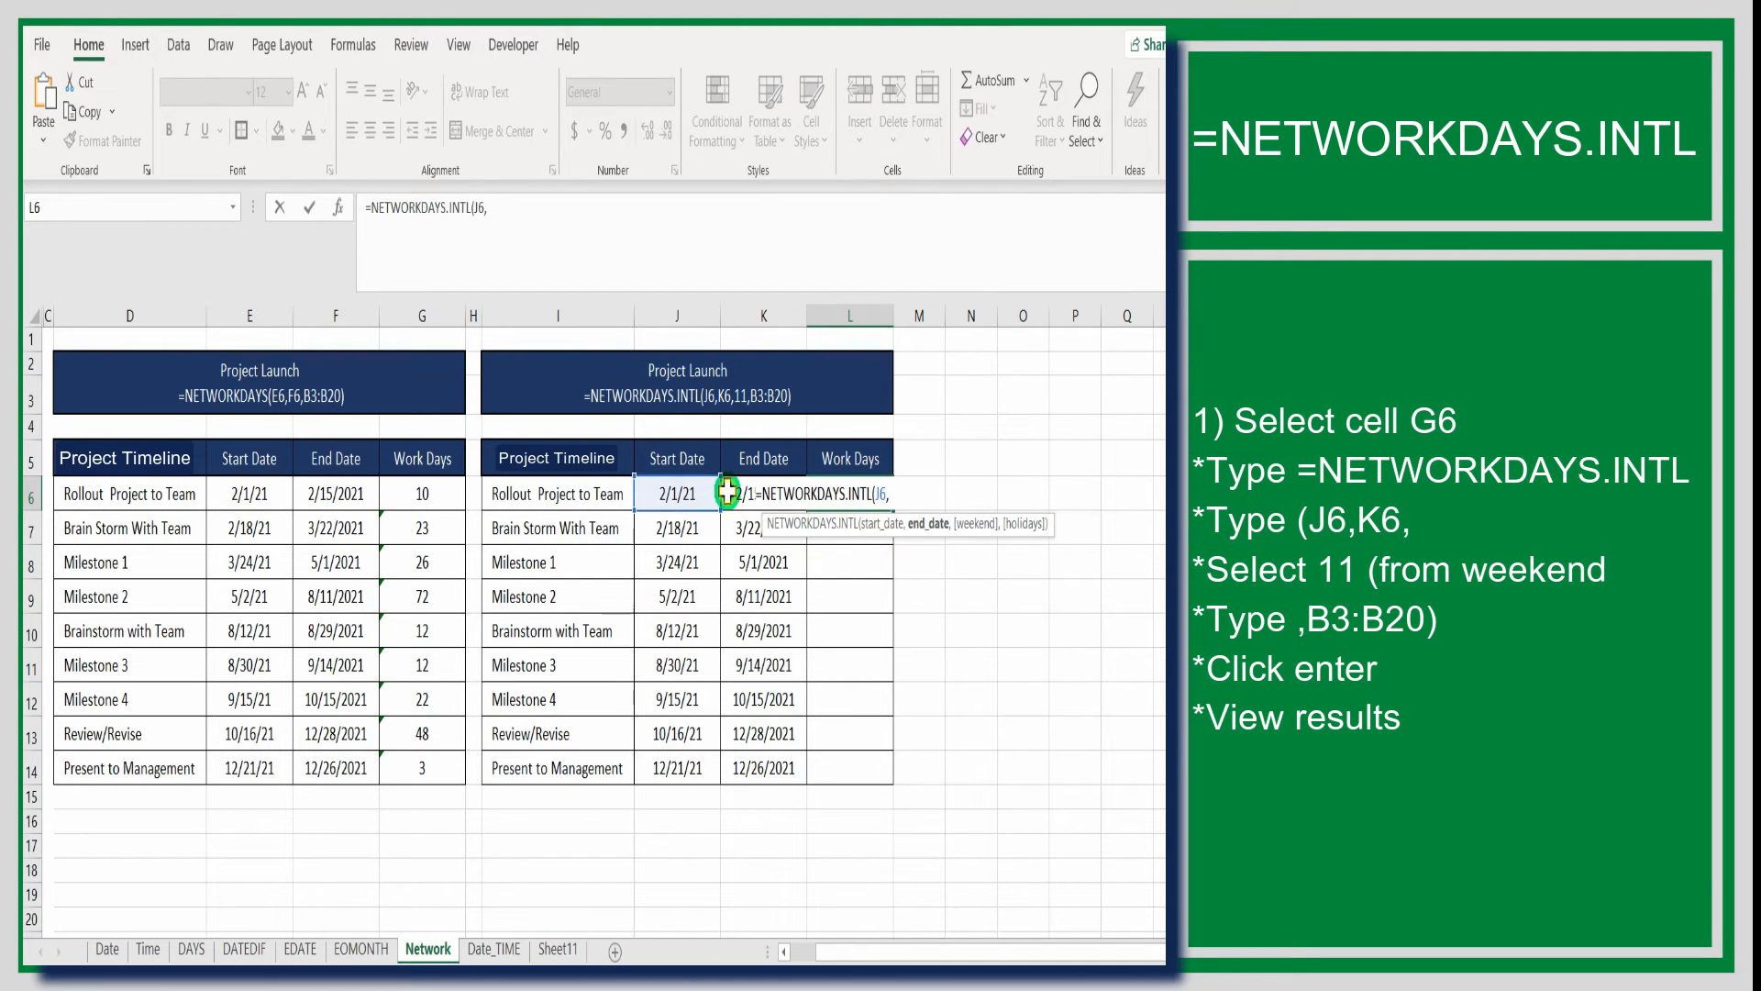
{"action": "left_click", "coordinate": [728, 493]}
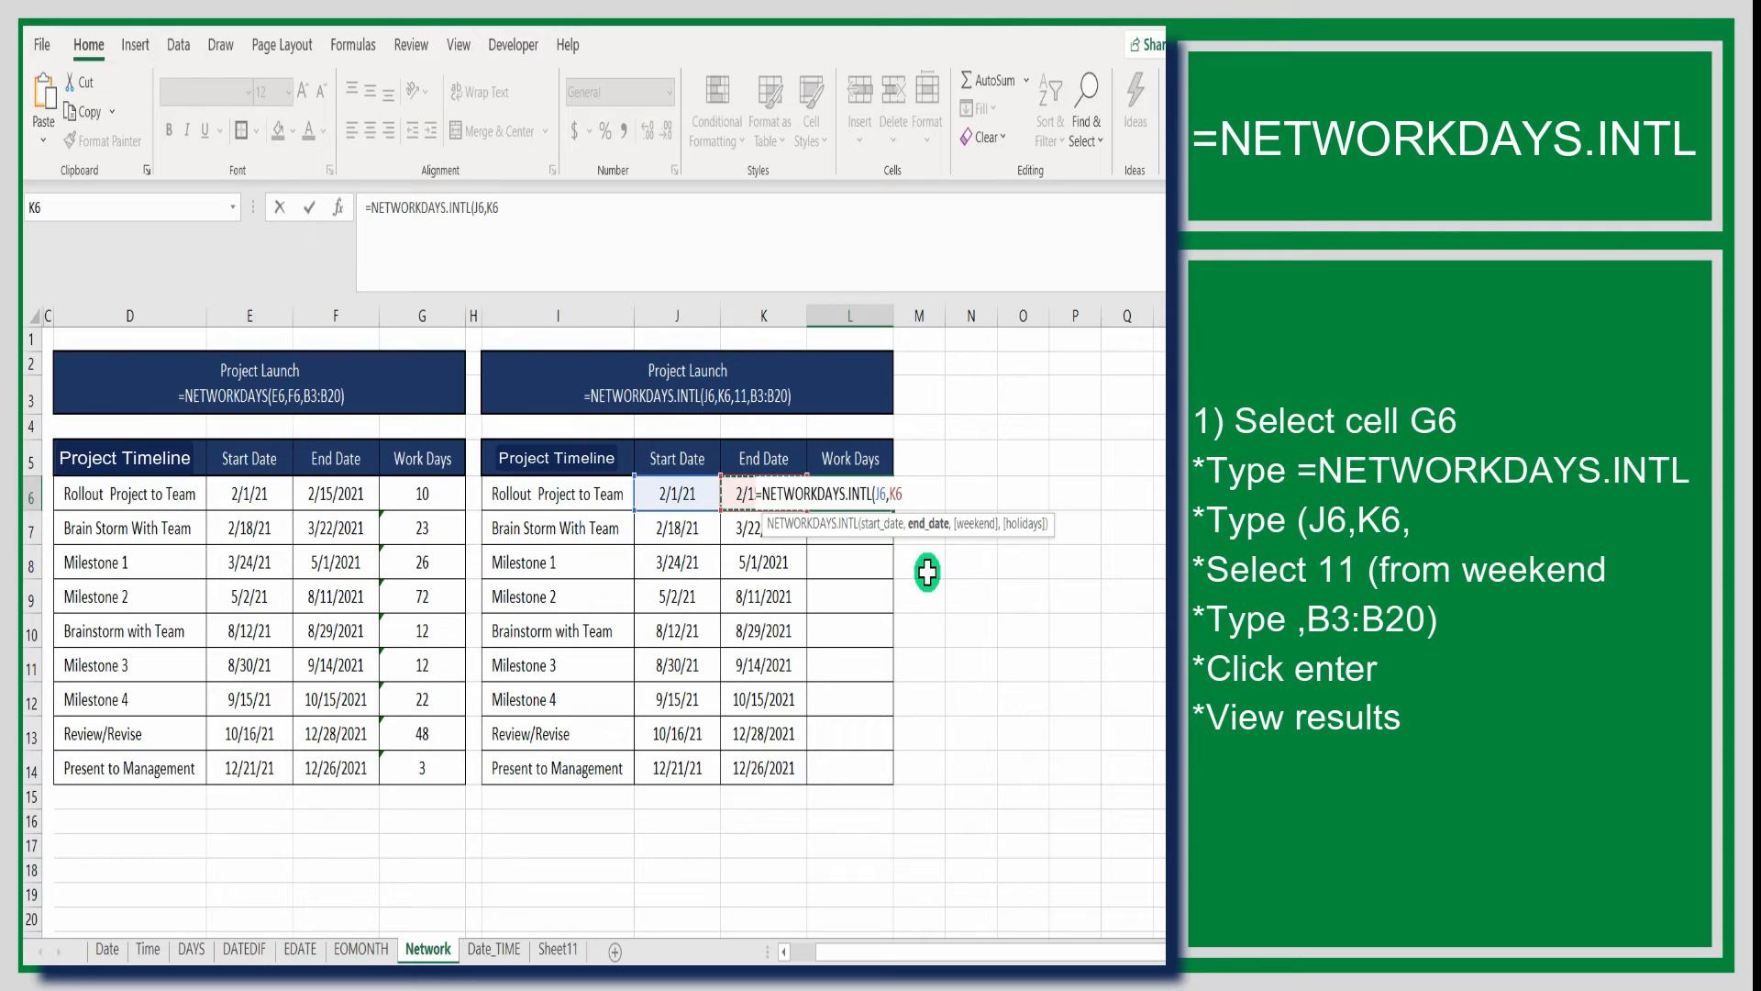
Set the weekend argument of the L6 formula to 11 (Sunday only) and continue to the holidays argument
{"action": "type", "text": ","}
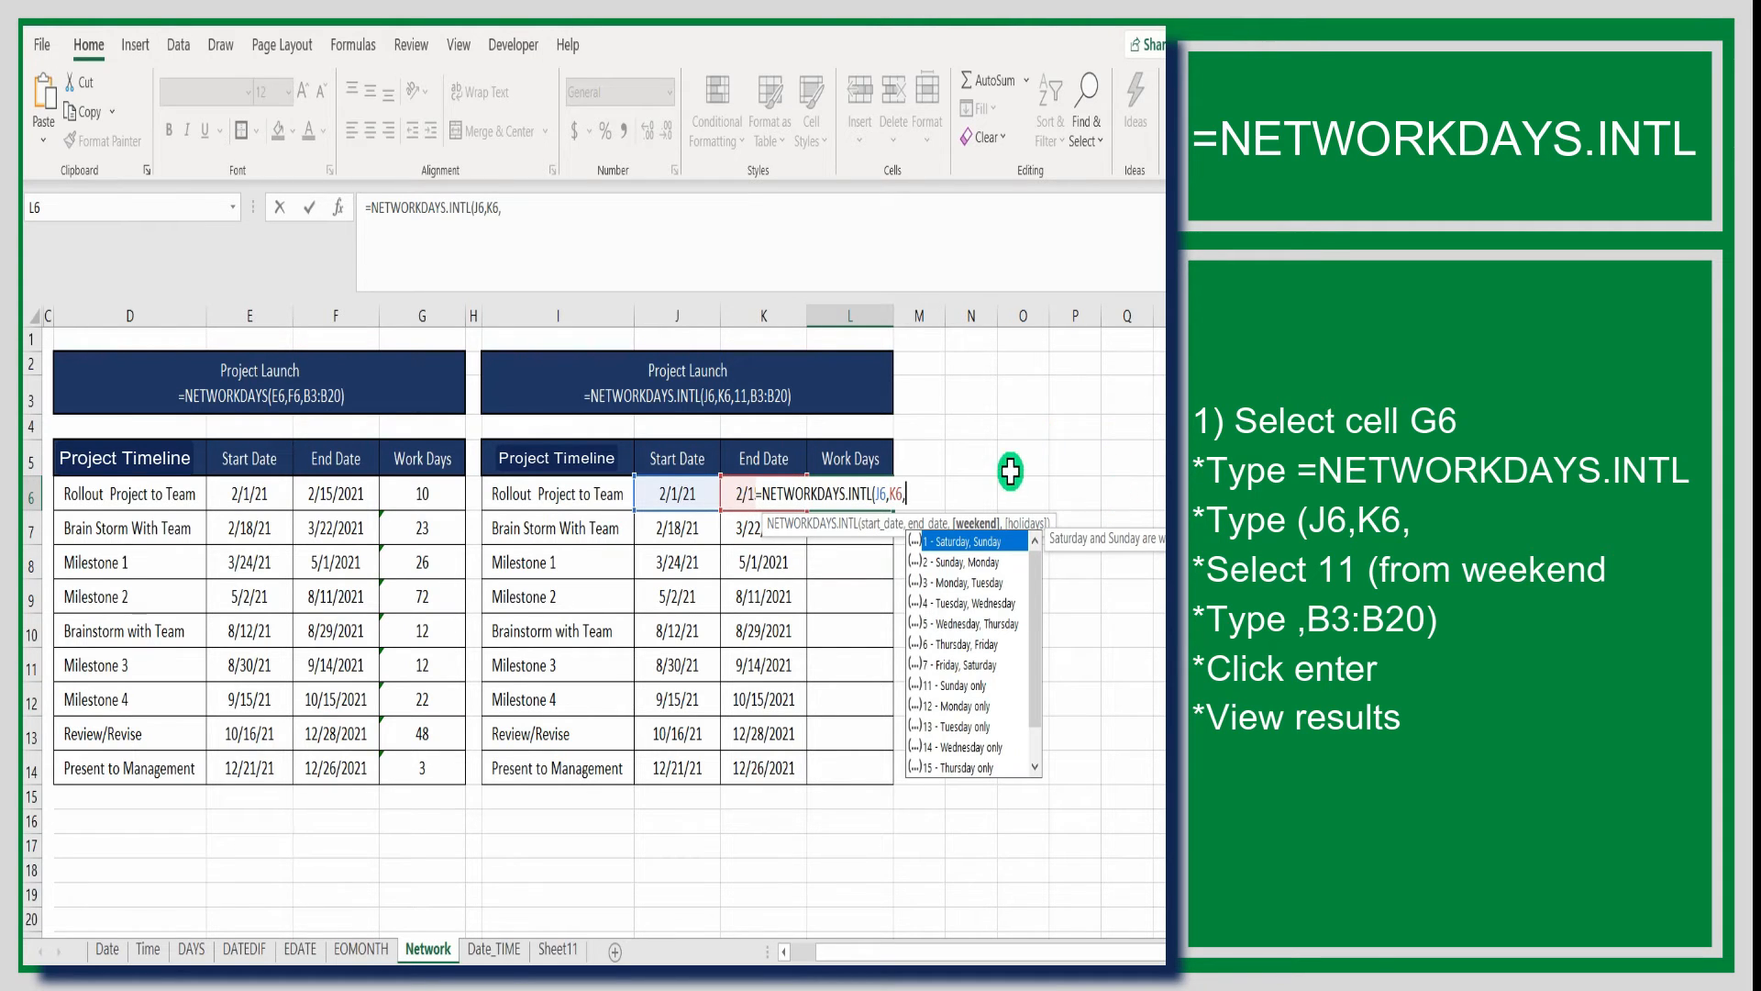
{"action": "key", "text": "BackSpace"}
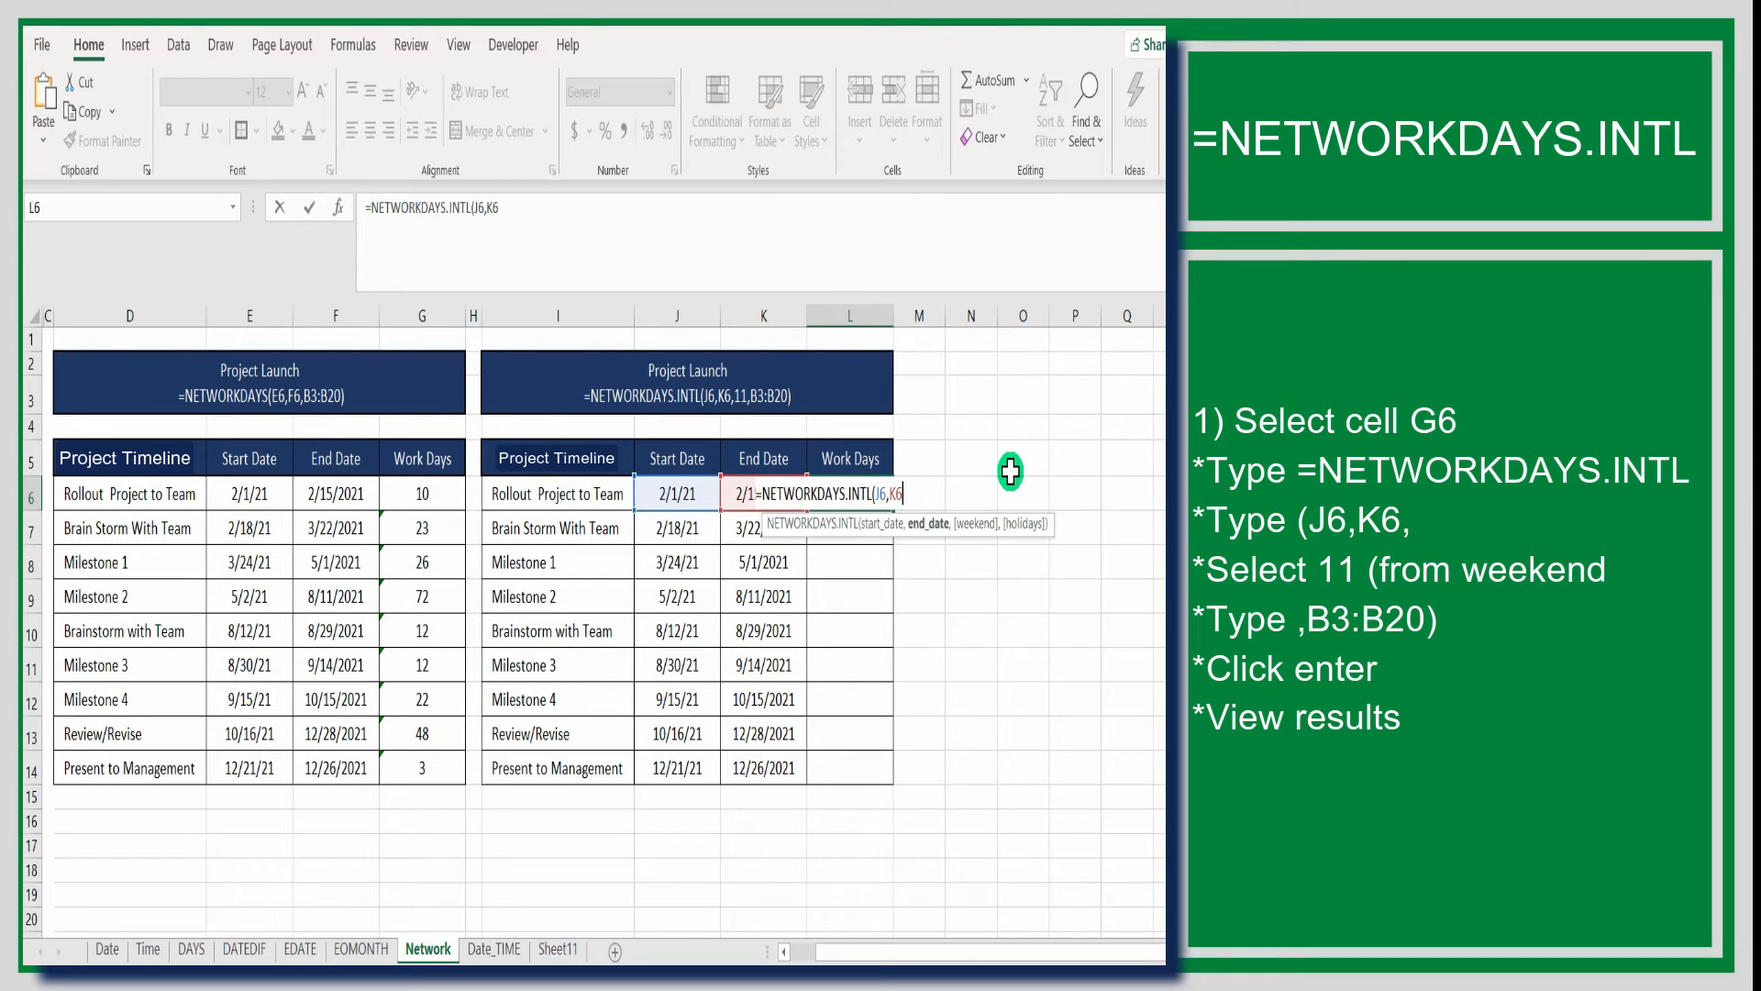
{"action": "type", "text": ","}
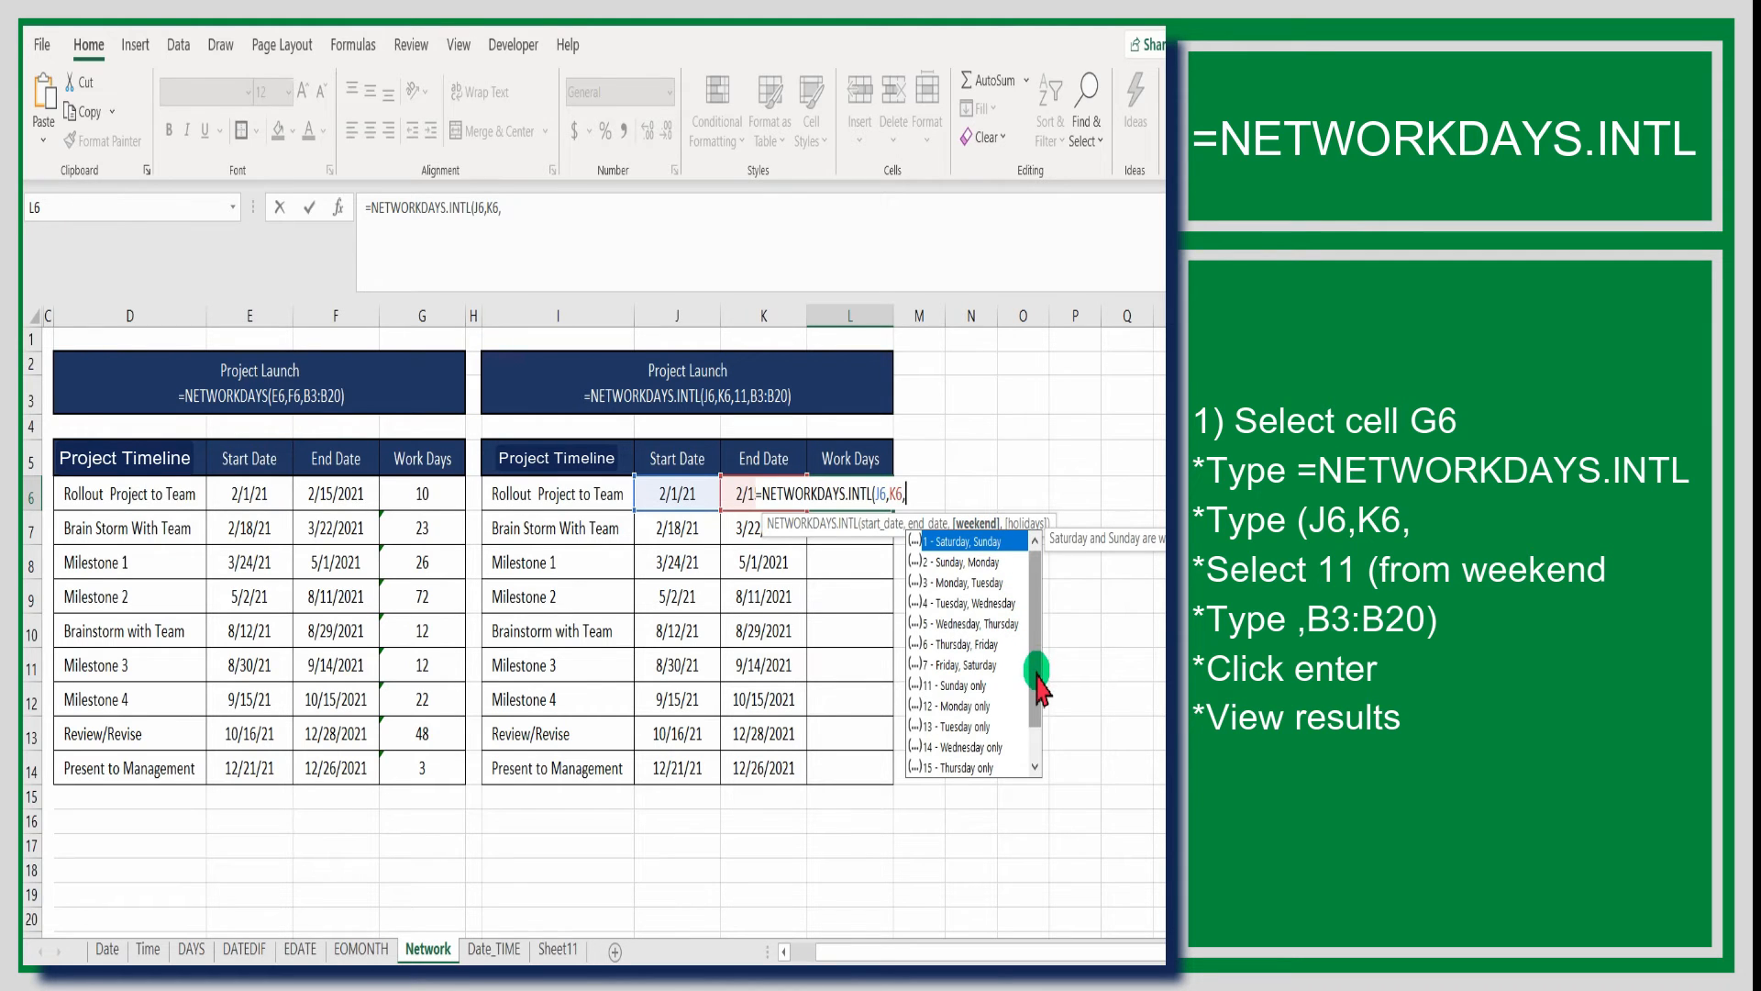
{"action": "mouse_move", "coordinate": [1039, 677]}
{"action": "left_mouse_down"}
{"action": "mouse_move", "coordinate": [1039, 695]}
{"action": "mouse_move", "coordinate": [1037, 646]}
{"action": "left_mouse_up"}
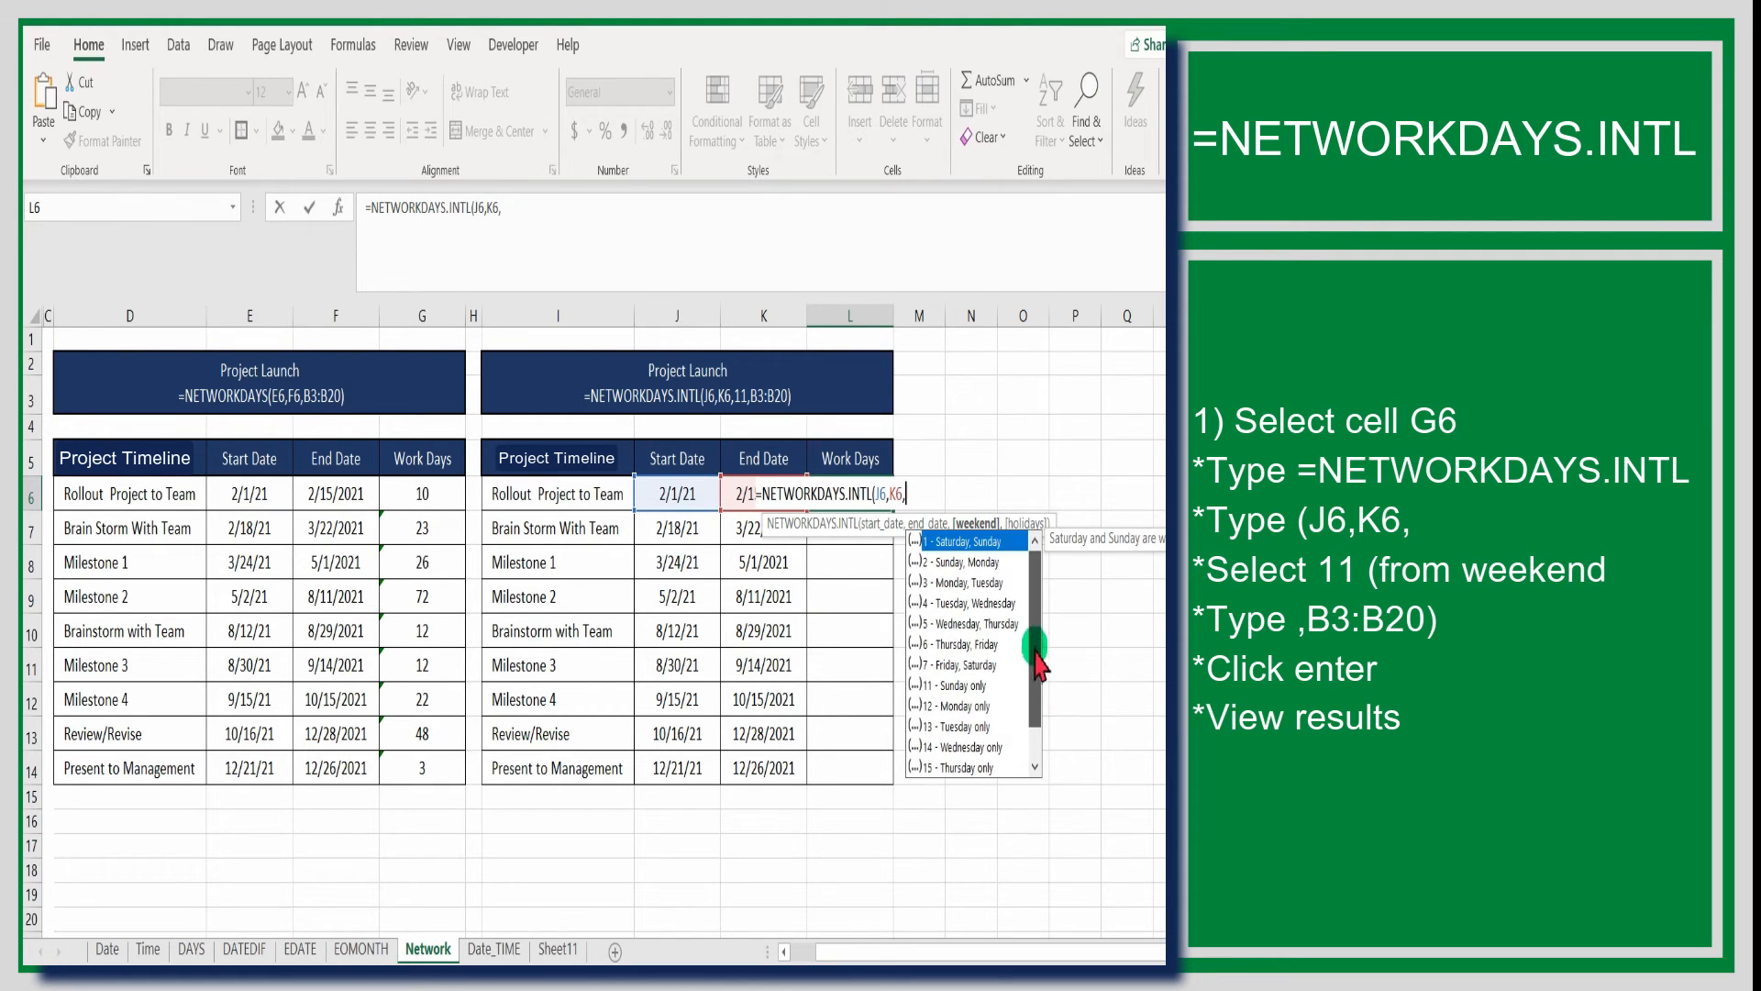
{"action": "left_click", "coordinate": [975, 688]}
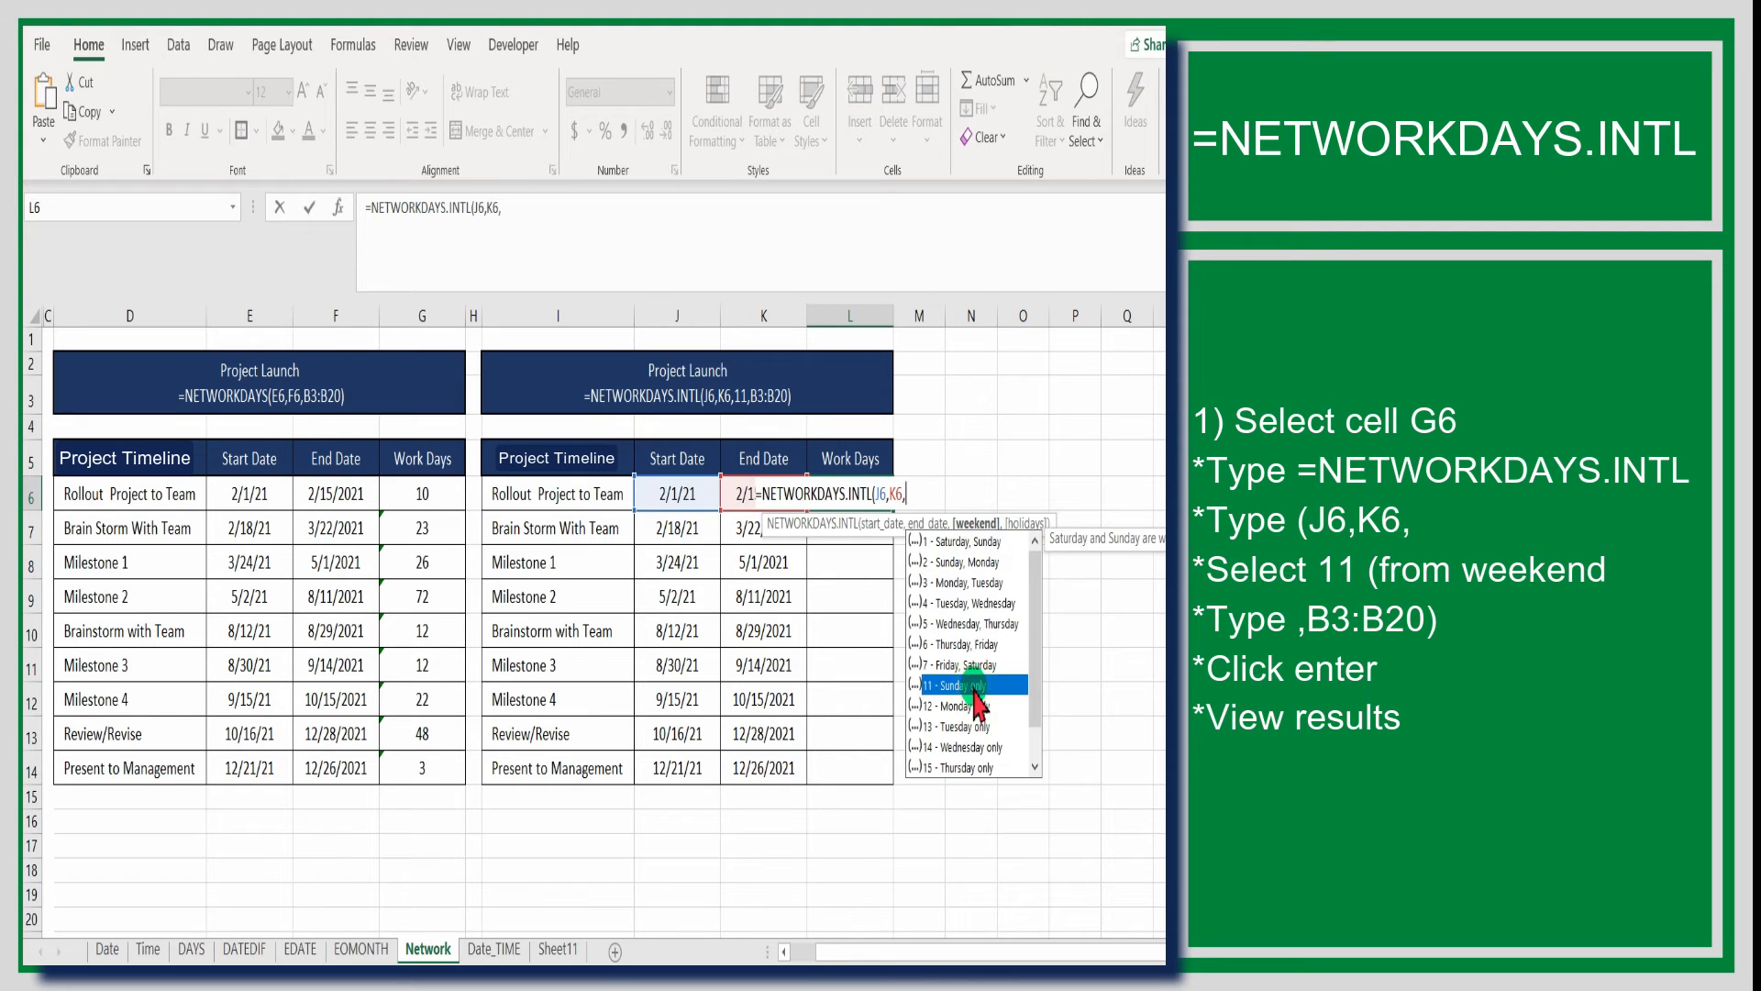
{"action": "double_click", "coordinate": [974, 687]}
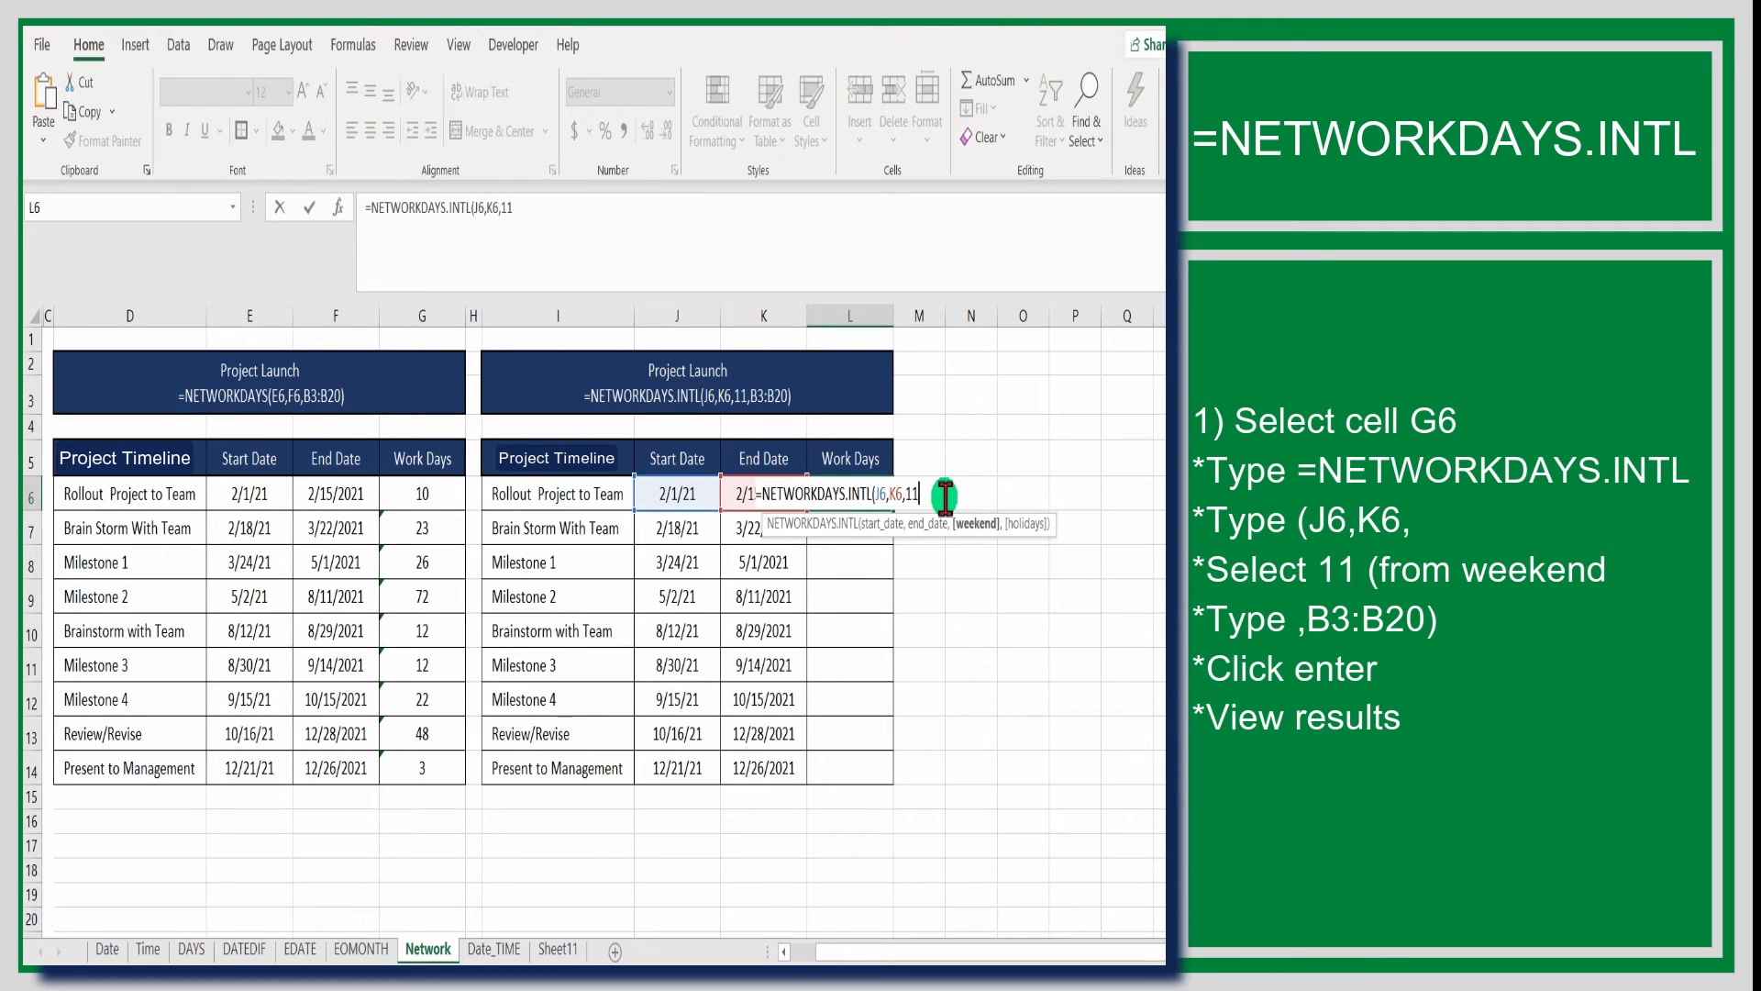
{"action": "type", "text": ","}
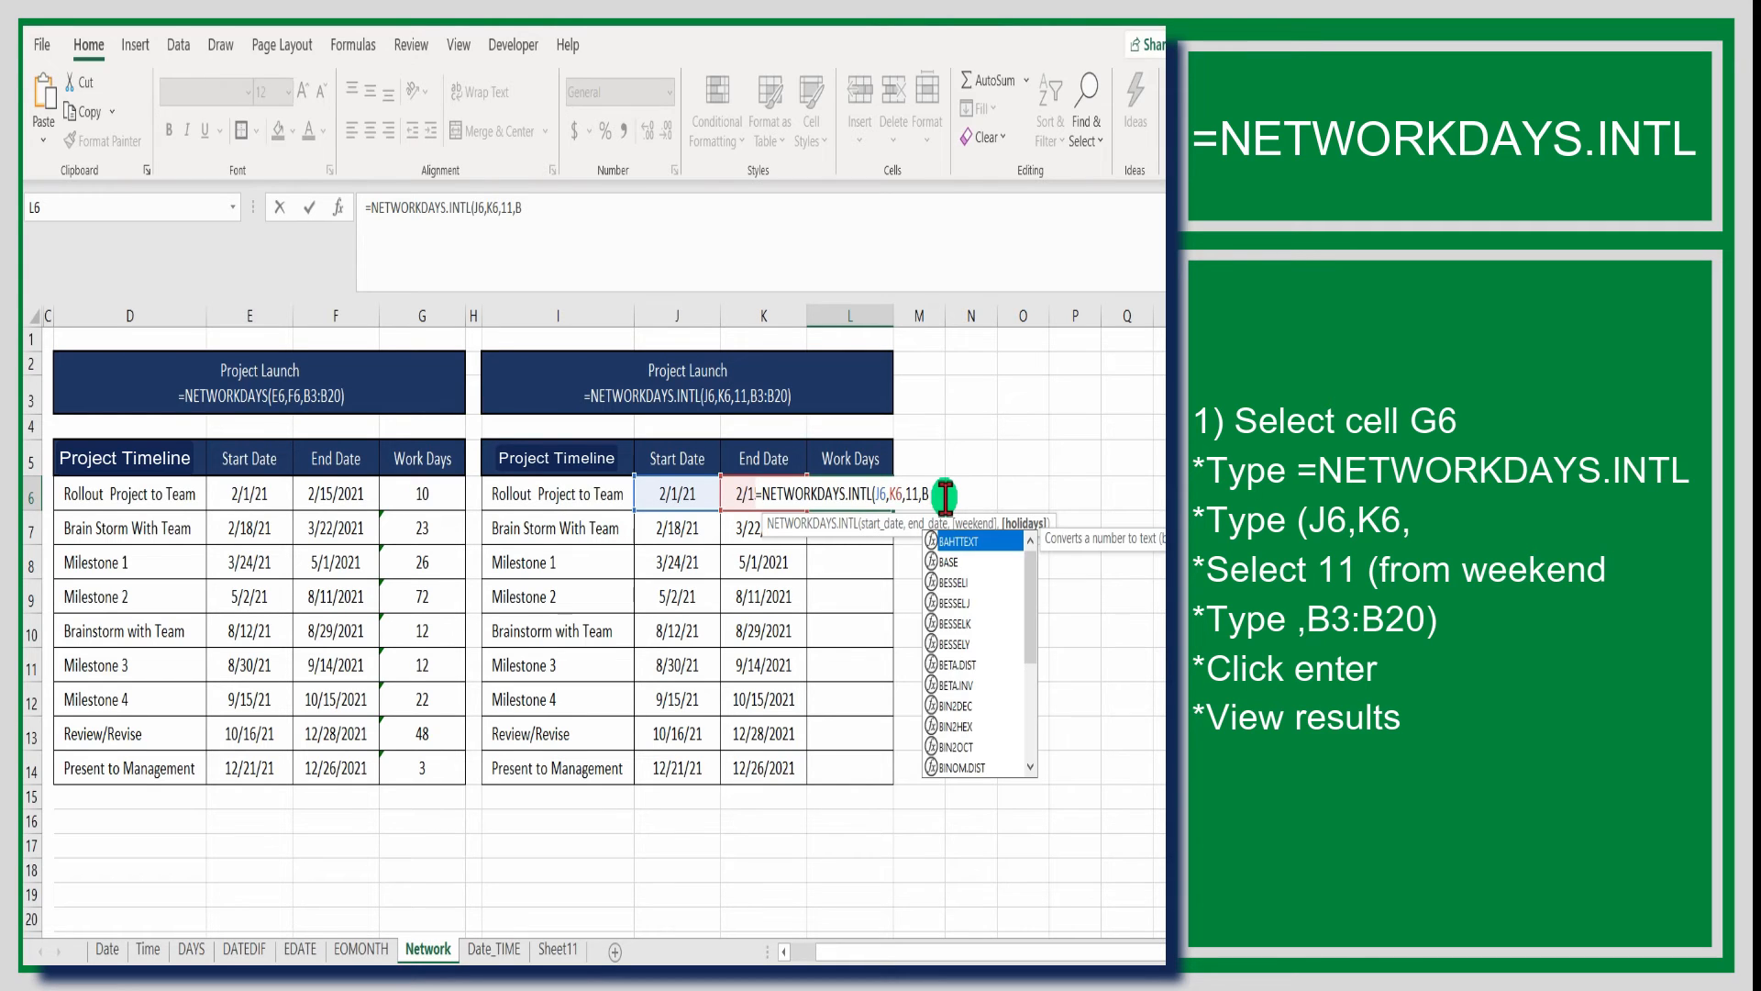
Complete the L6 NETWORKDAYS.INTL formula with B3:B20 as the holidays range and enter it
{"action": "type", "text": "B3:"}
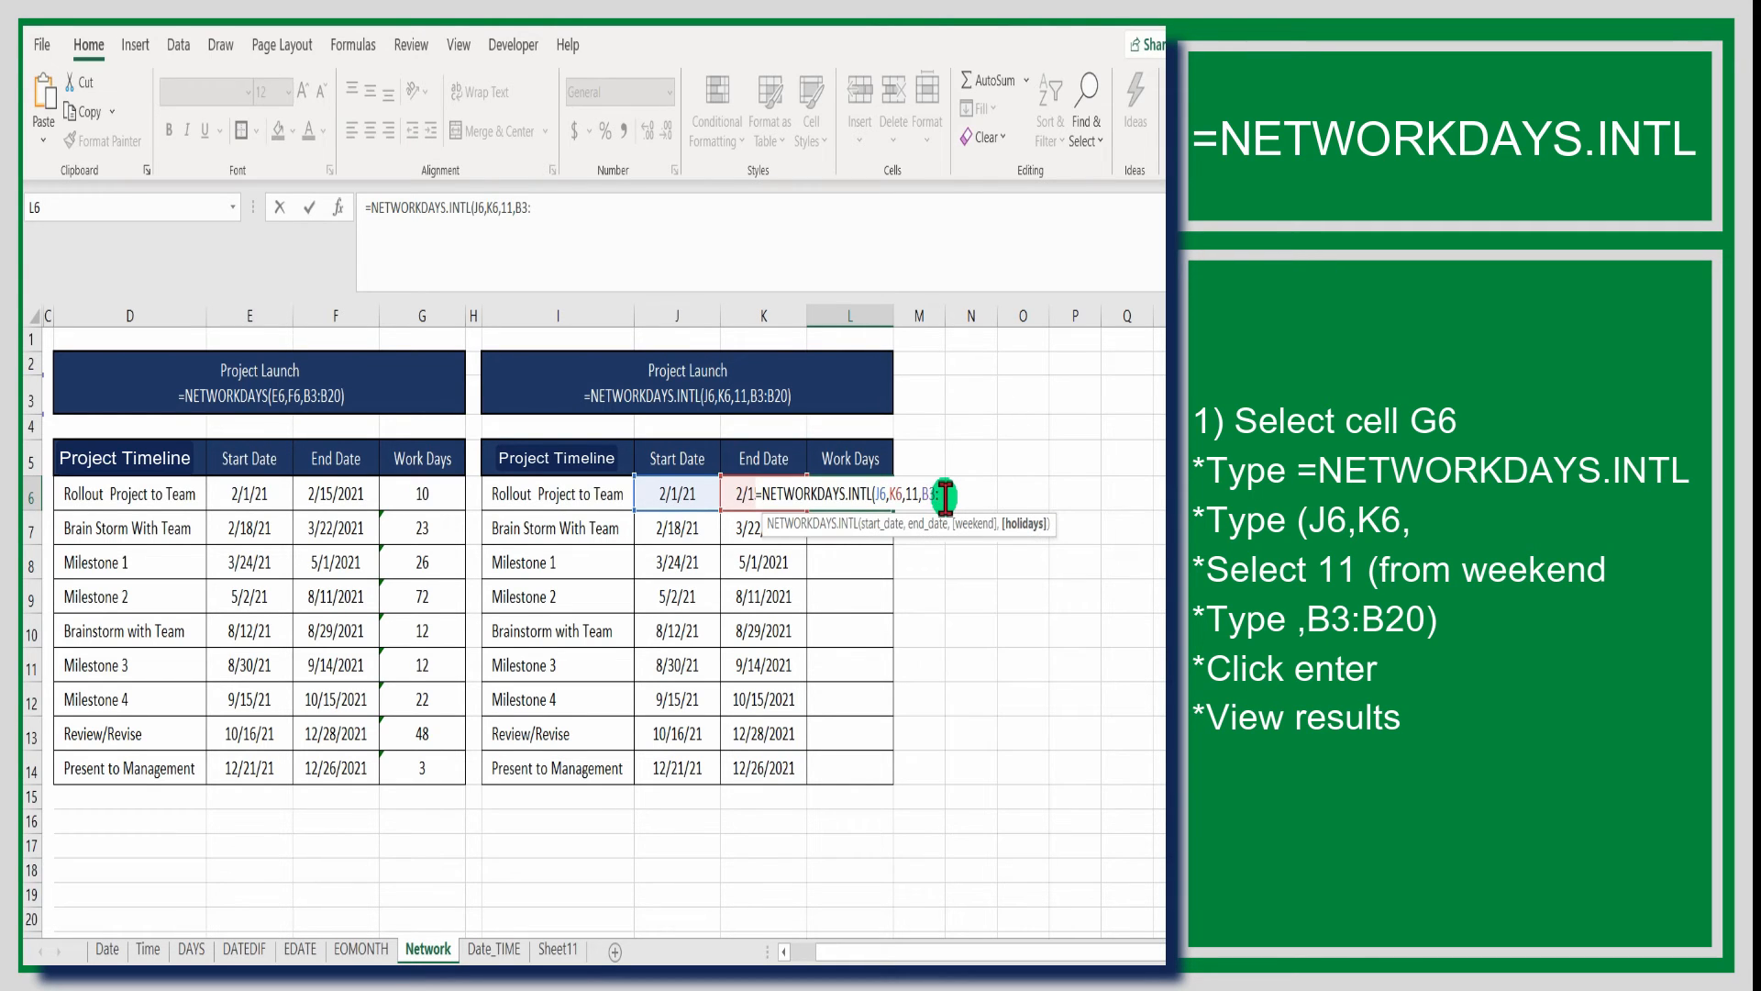
{"action": "type", "text": "B29"}
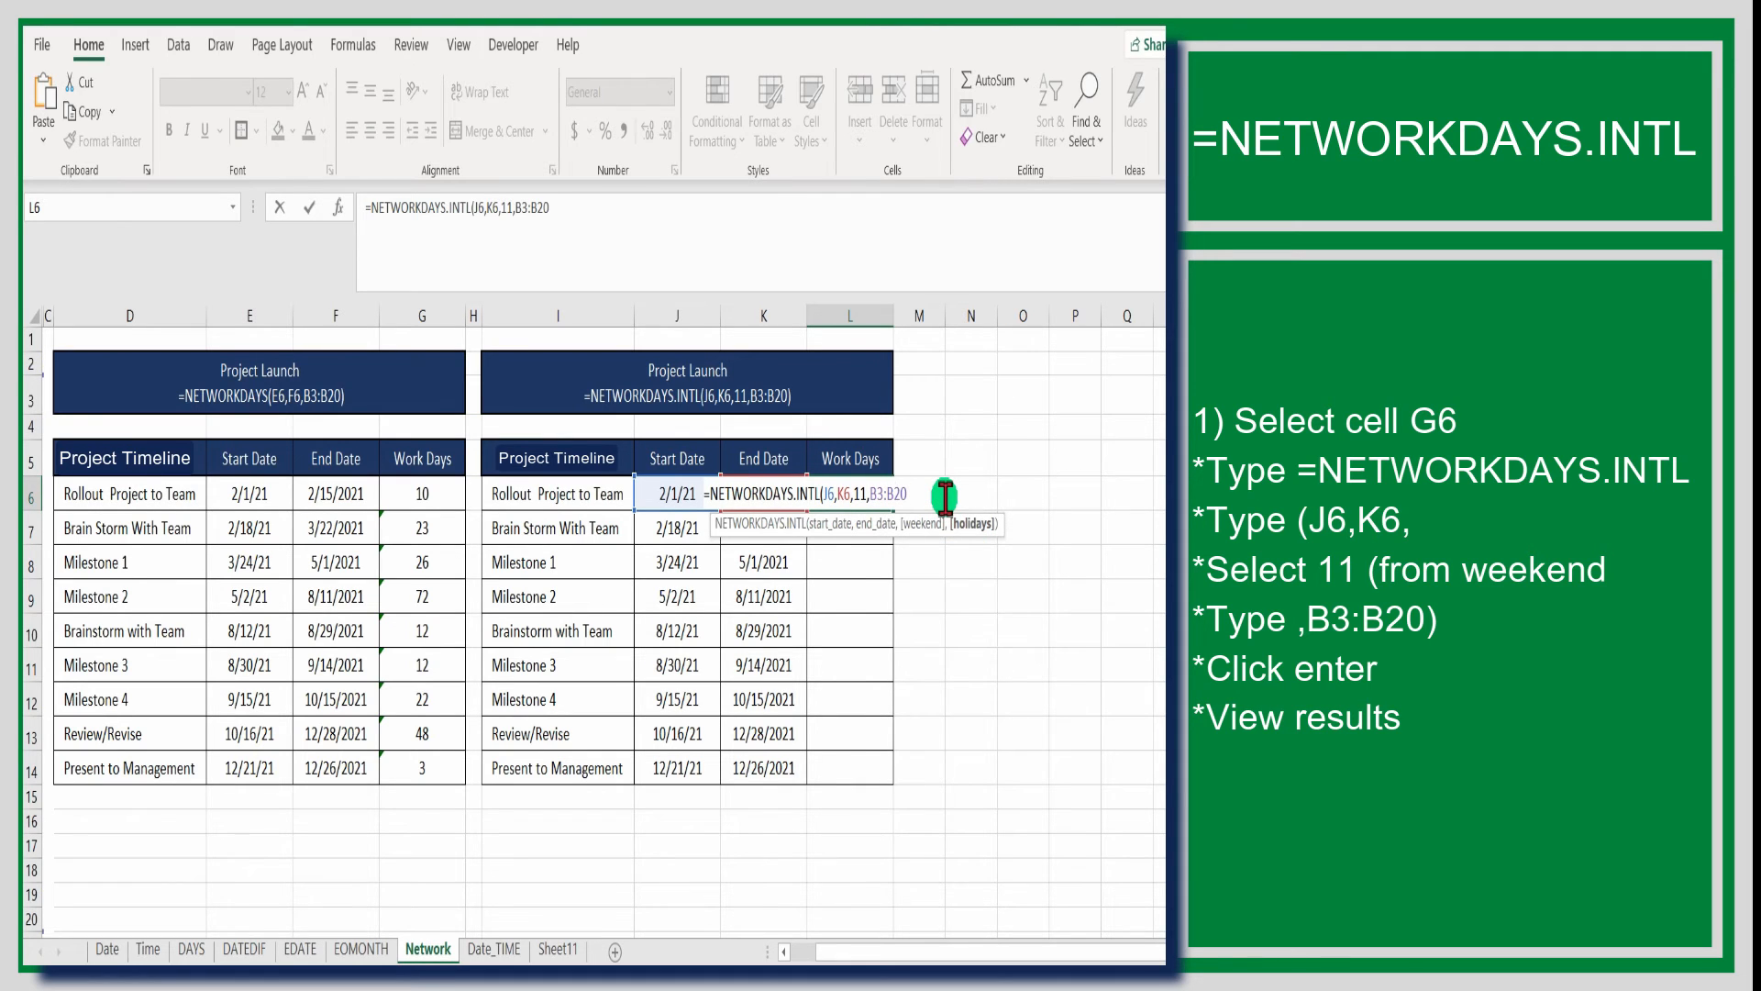
{"action": "type", "text": ")"}
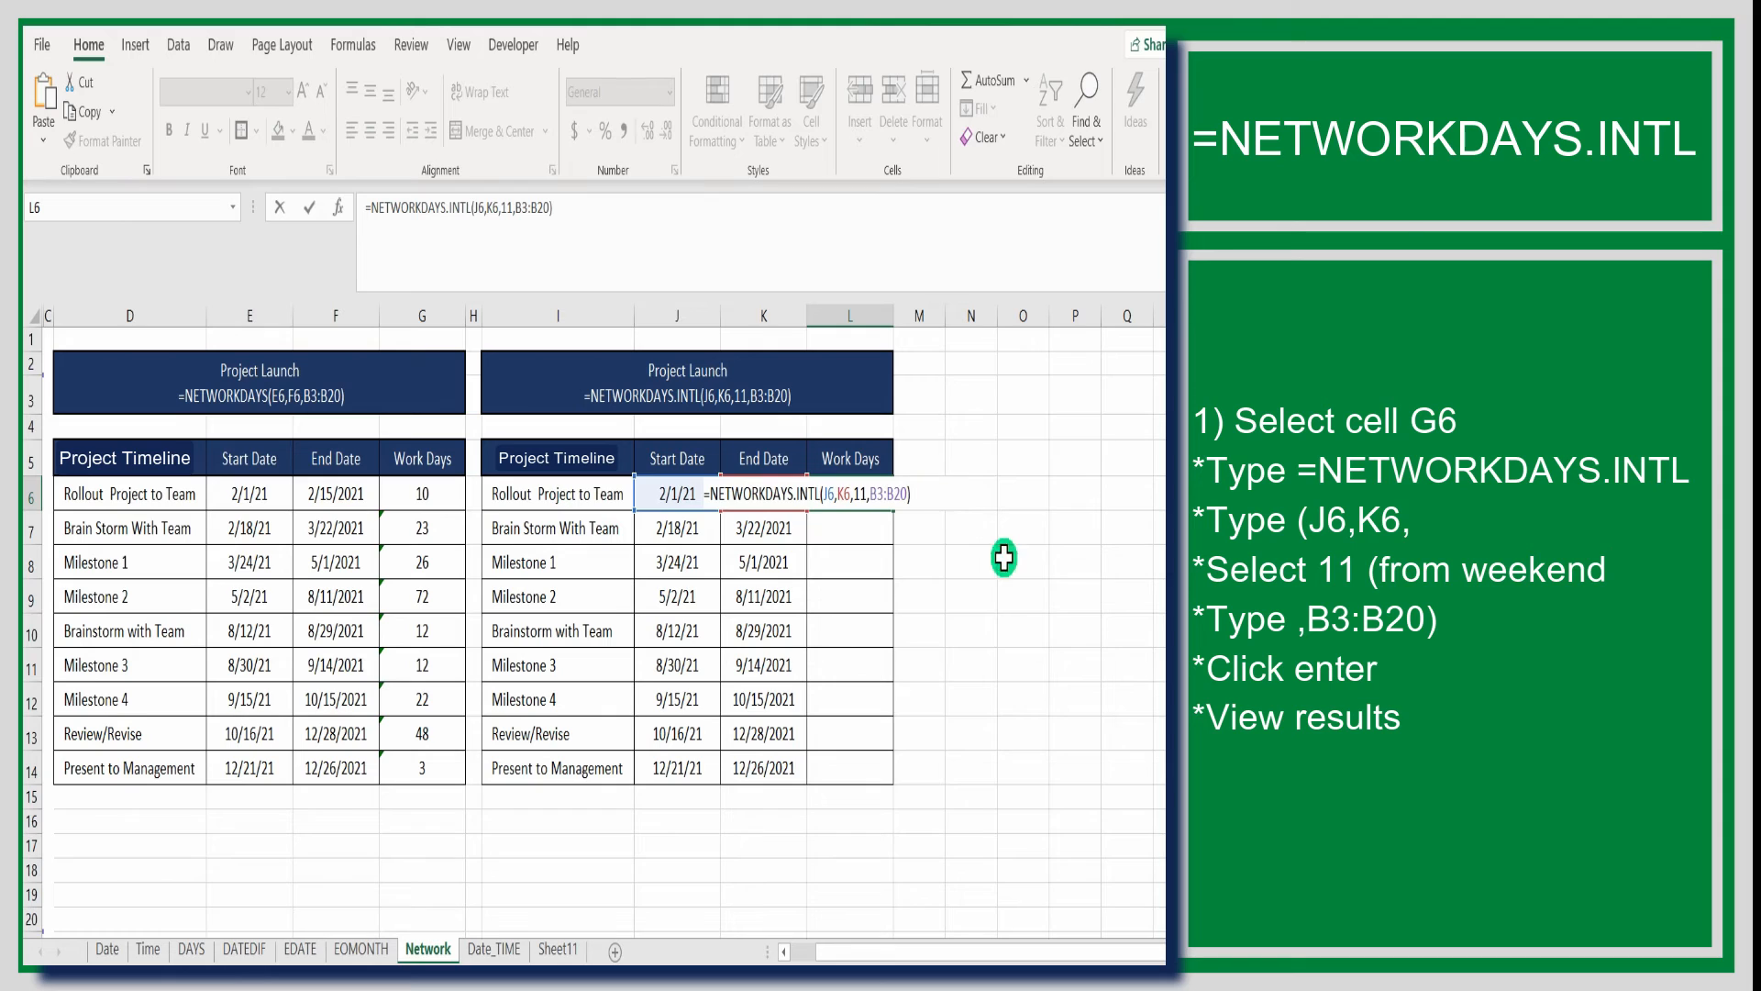
{"action": "key", "text": "Return"}
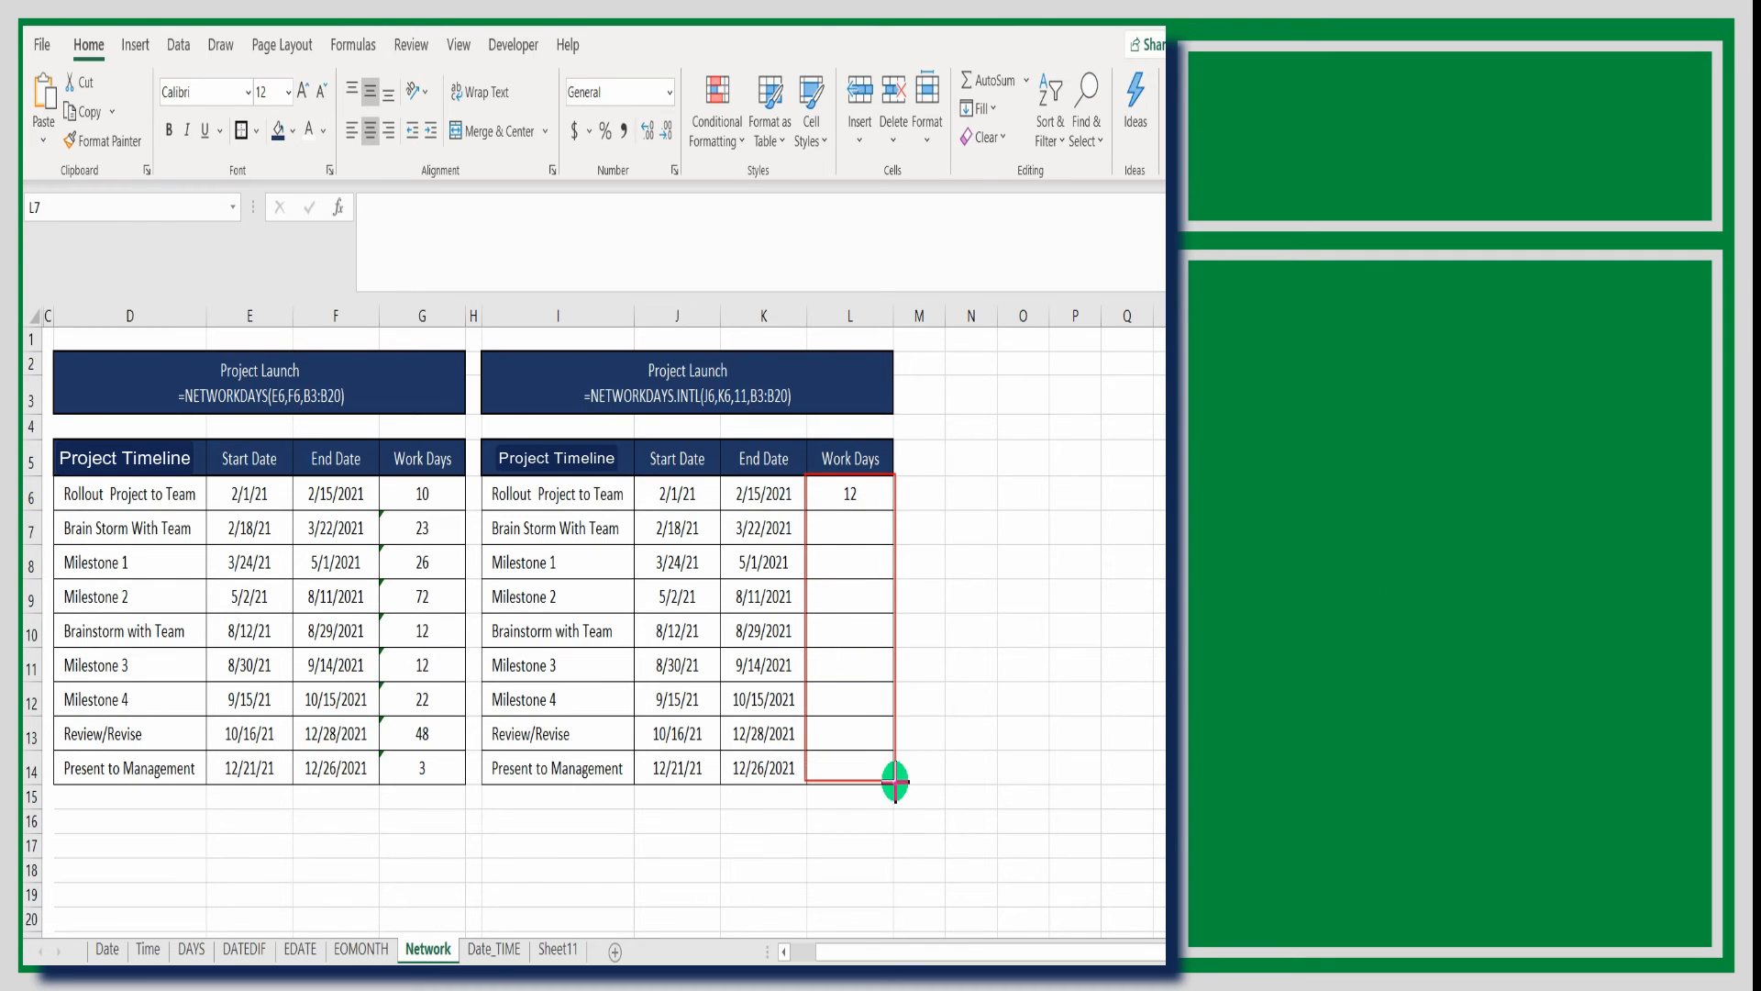
Autofill the L6 formula down the second table's Work Days column to L14
{"action": "left_click", "coordinate": [850, 496]}
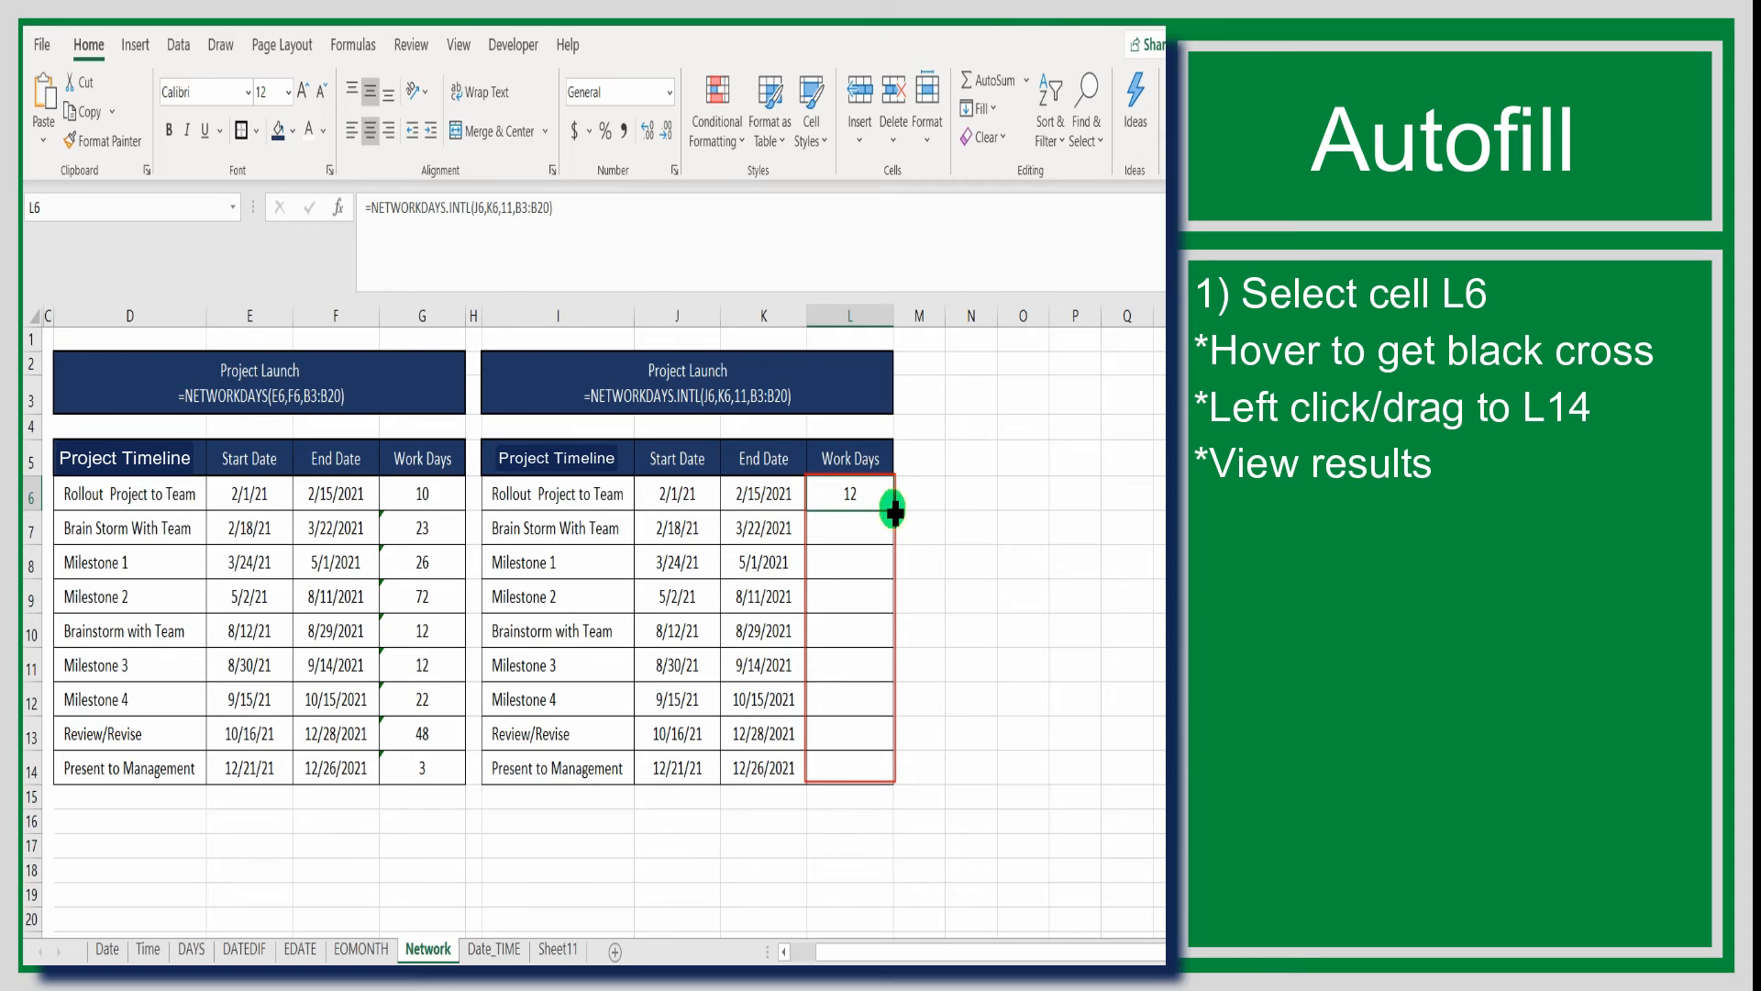
{"action": "left_click_drag", "start_coordinate": [894, 515], "coordinate": [861, 774]}
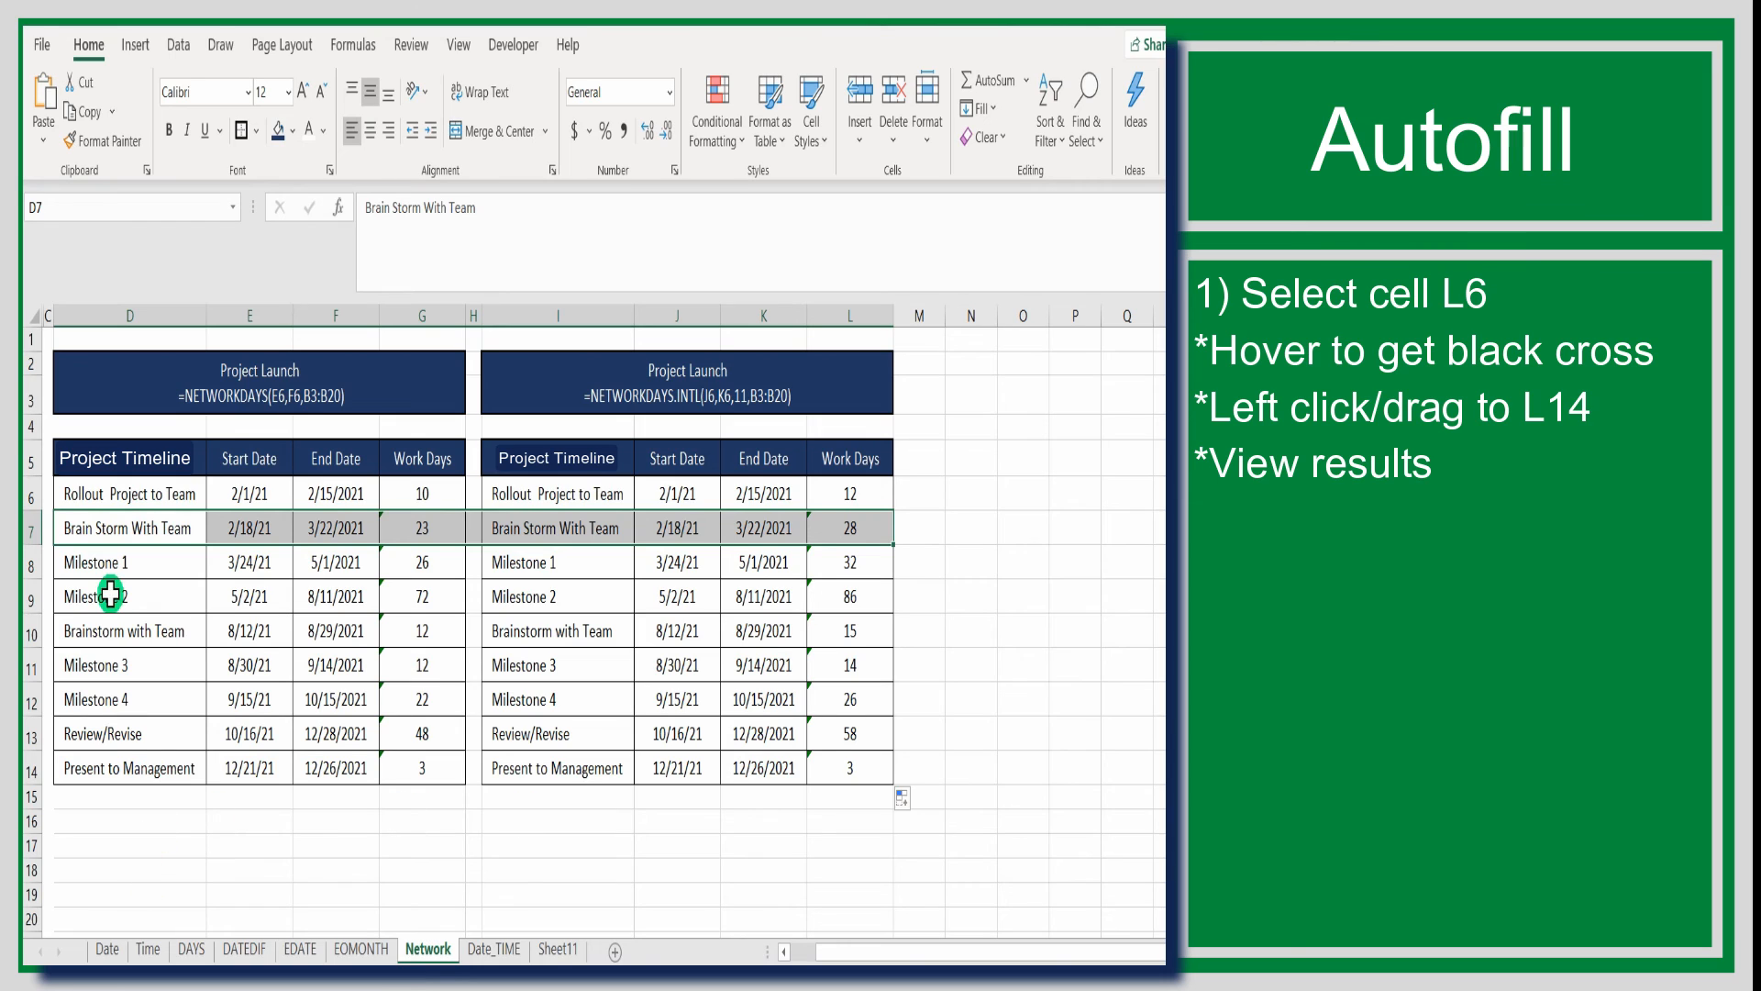
Compare the work days of both tables across the Milestone 2, Milestone 4 and Present to Management rows
{"action": "left_click_drag", "start_coordinate": [212, 602], "coordinate": [857, 593]}
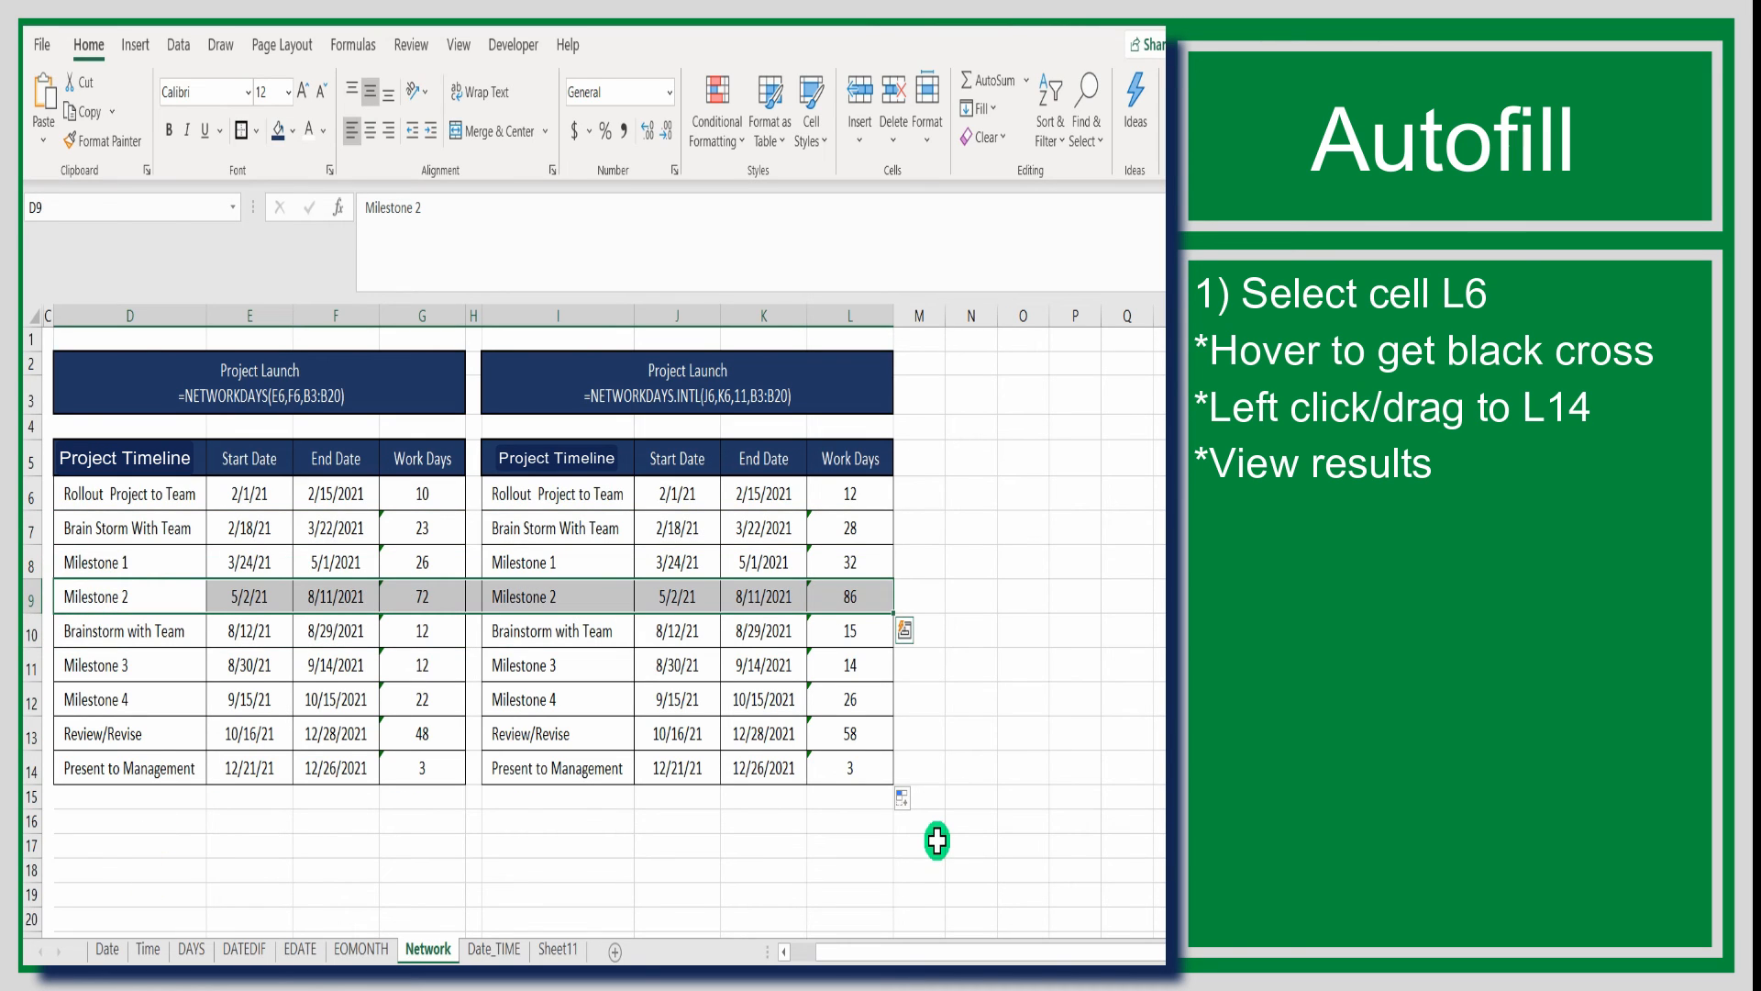
{"action": "left_click_drag", "start_coordinate": [106, 661], "coordinate": [845, 705]}
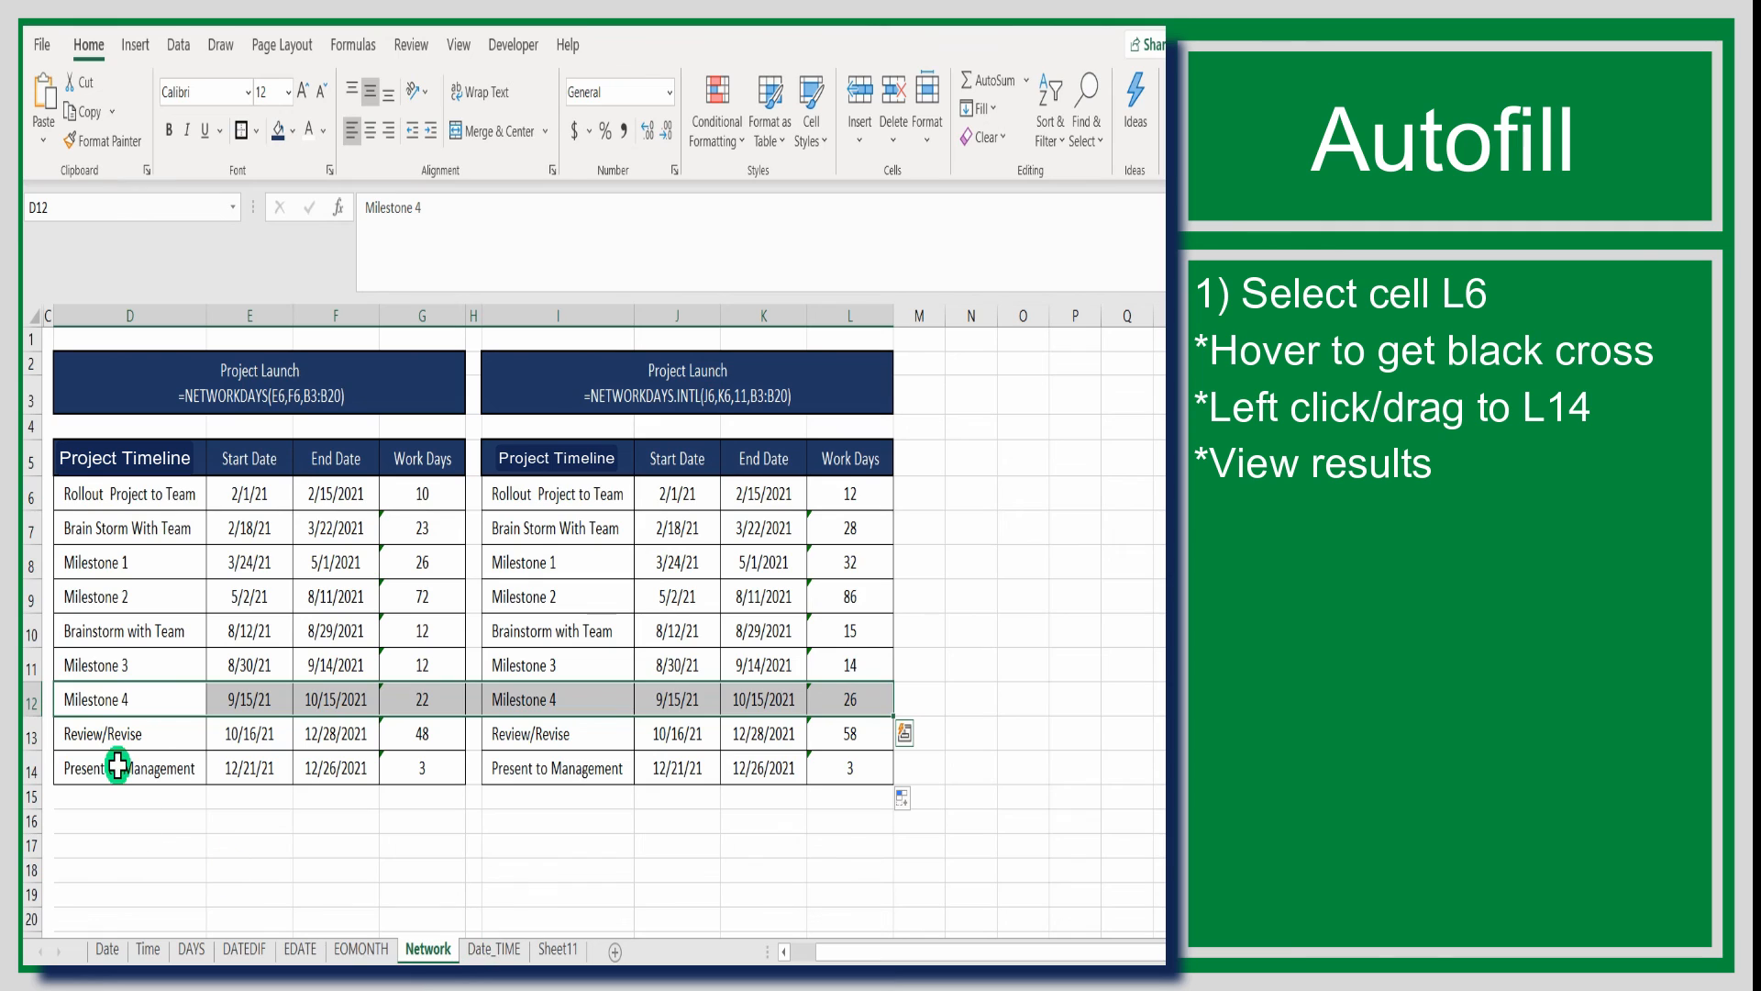
{"action": "left_click_drag", "start_coordinate": [119, 763], "coordinate": [848, 764]}
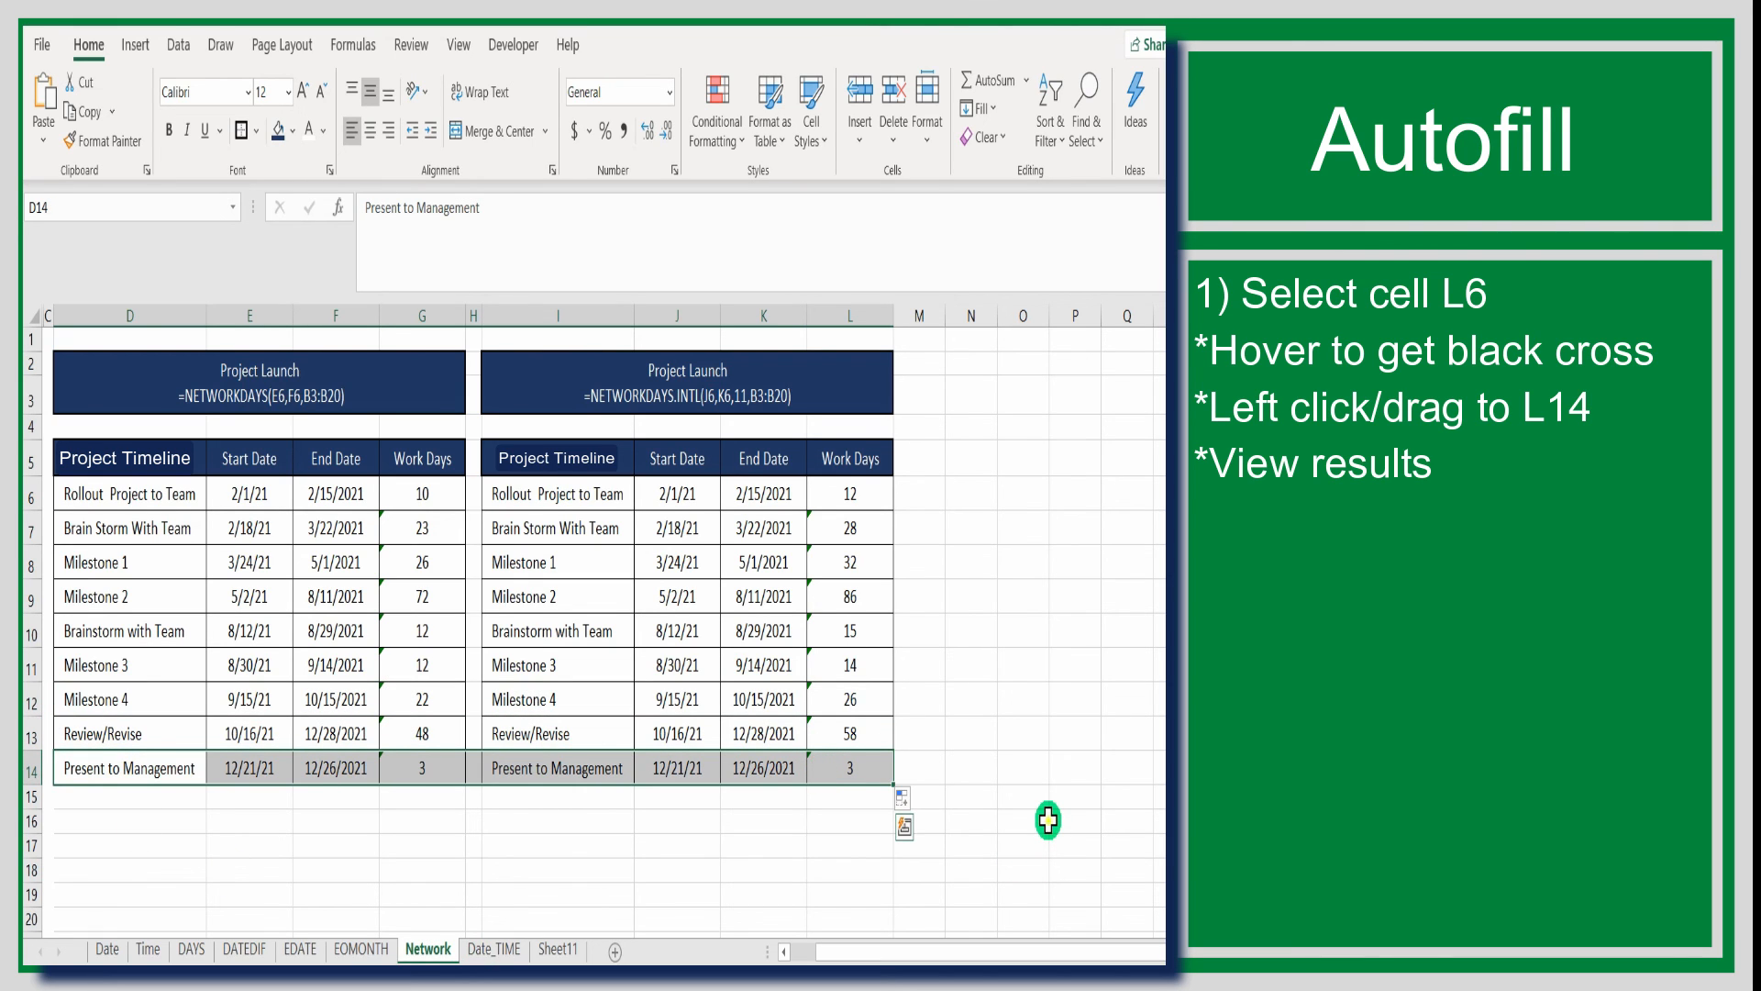
{"action": "left_click", "coordinate": [1046, 819]}
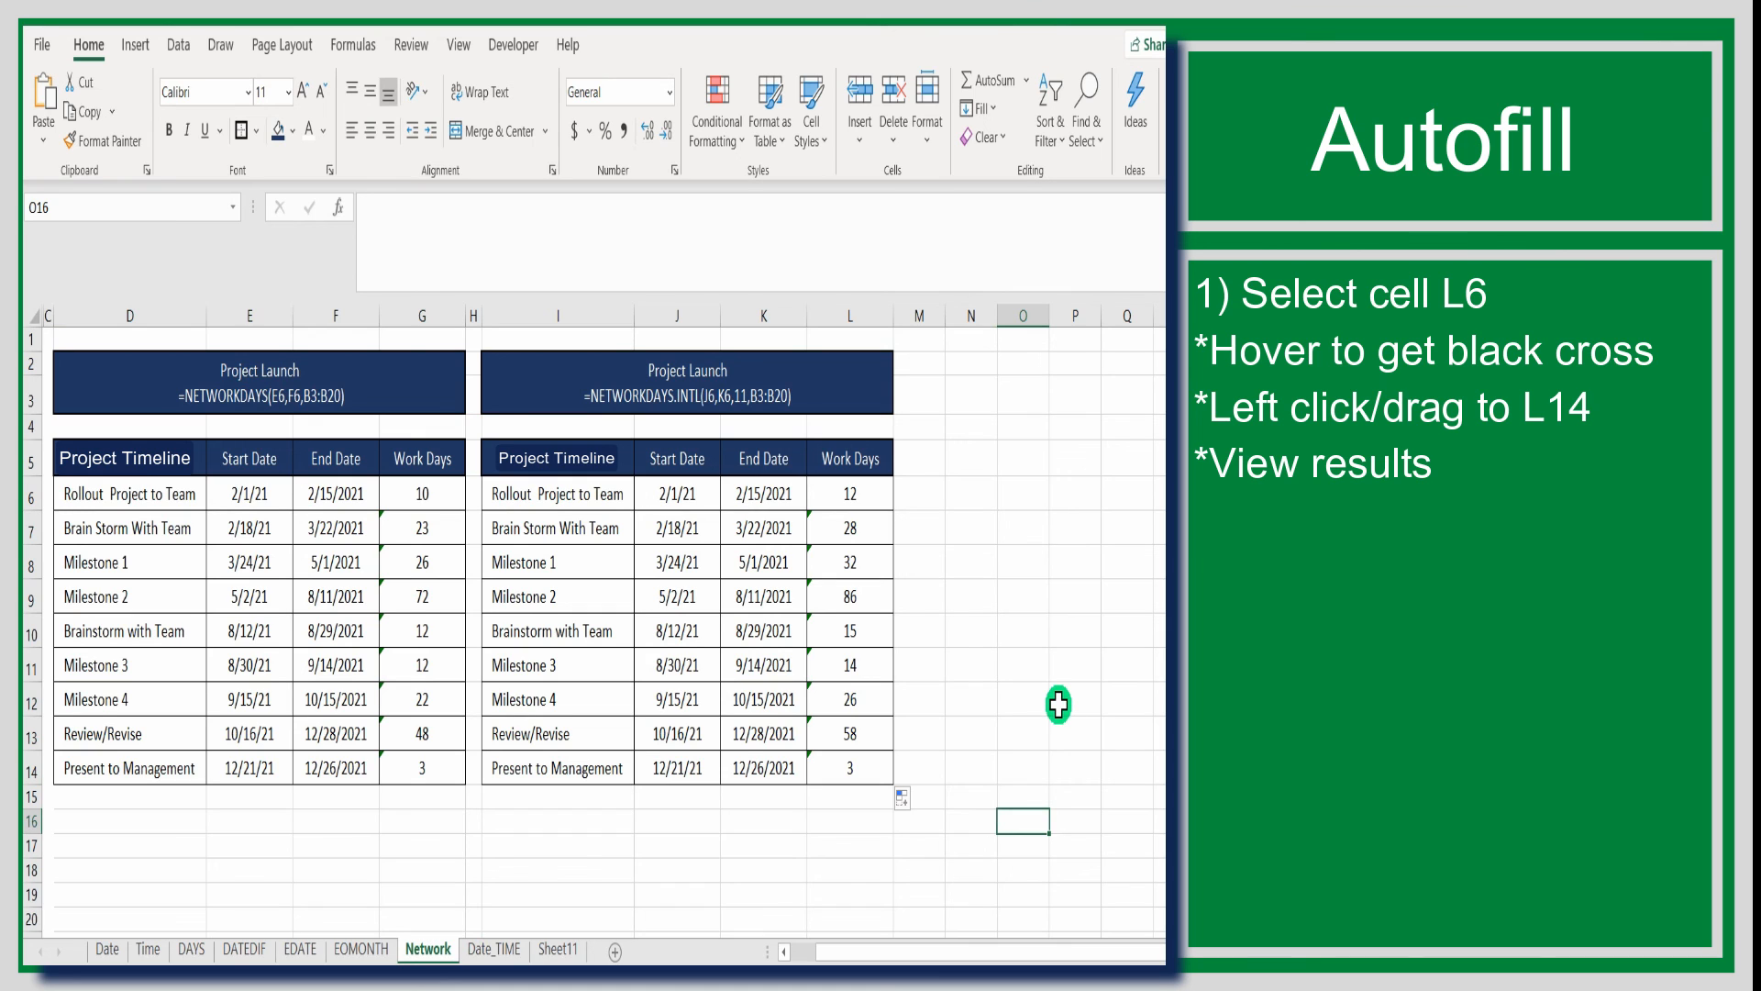